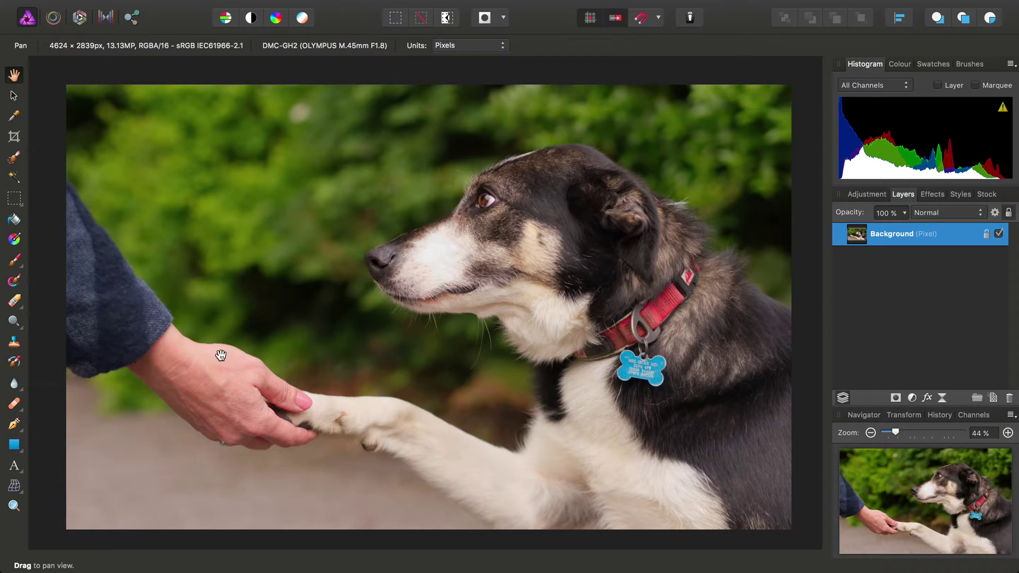
- Switch the Navigator panel group to the History list for the unedited dog photo
click(940, 420)
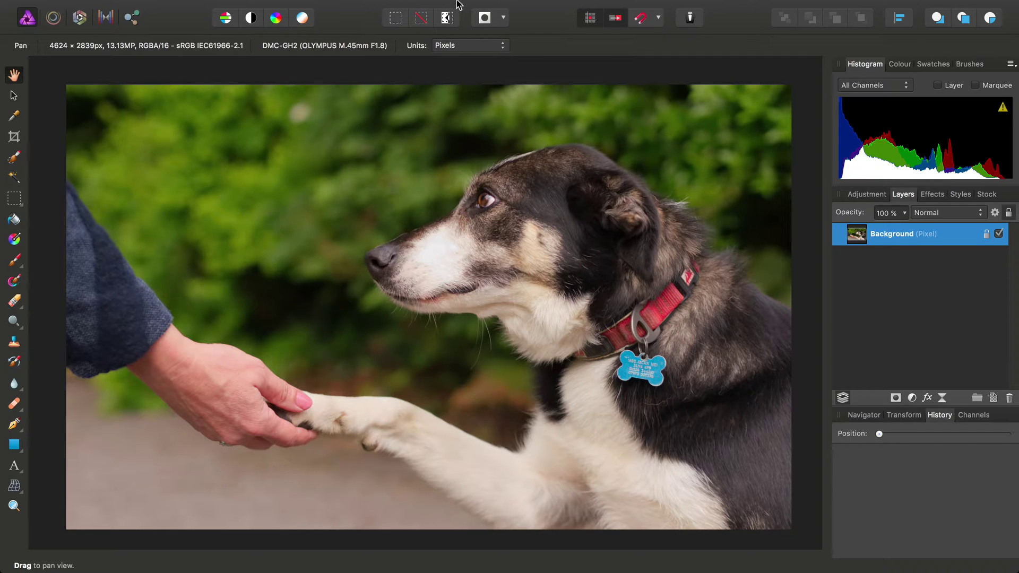
- Add the Snapshots panel through View > Studio > Snapshots, showing the Background snapshot
click(476, 7)
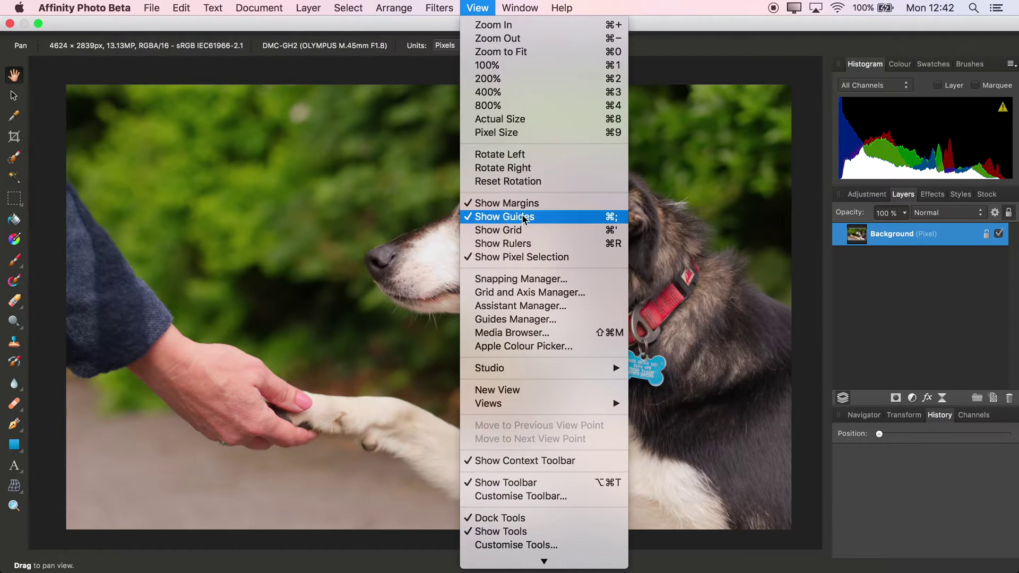
mouse_move(583, 367)
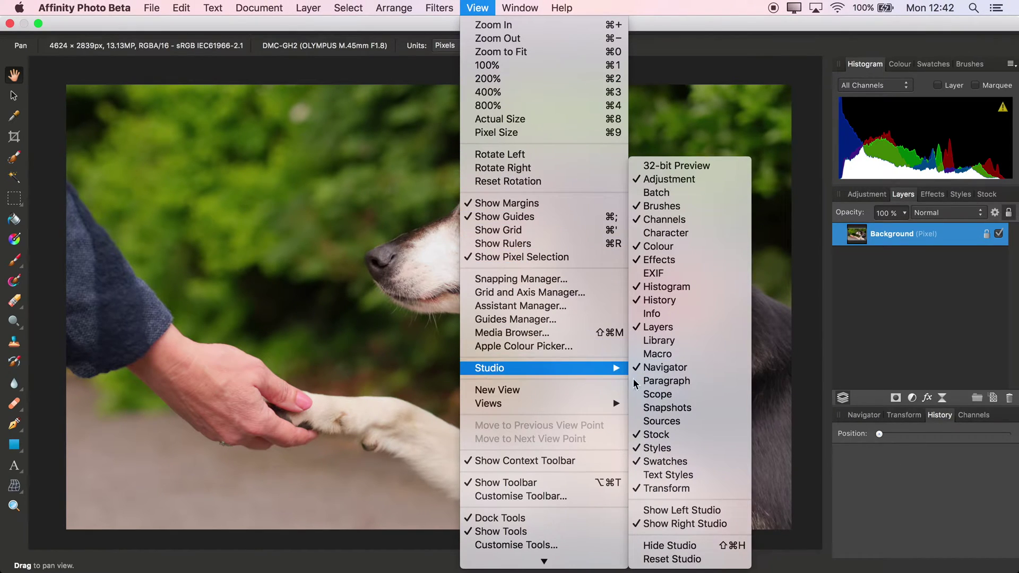
click(672, 408)
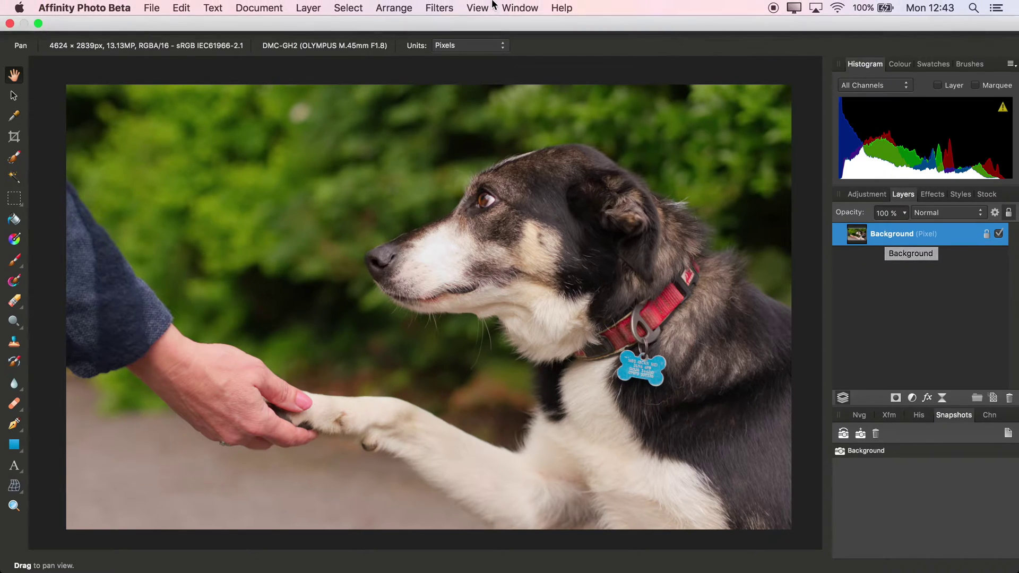
- Apply Auto Contrast and Auto White Balance to the dog photo
click(439, 7)
mouse_move(510, 94)
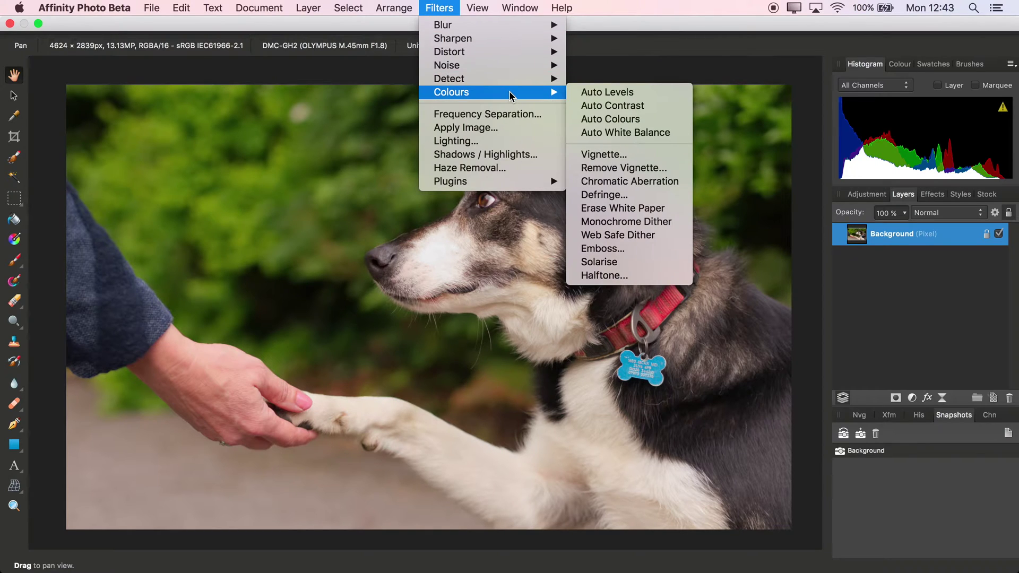
click(637, 105)
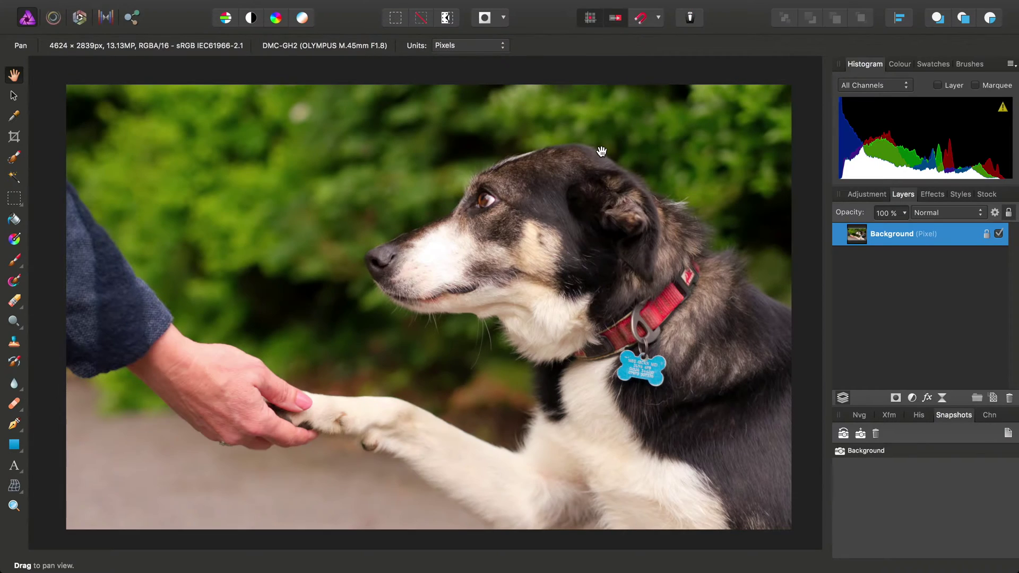
click(451, 9)
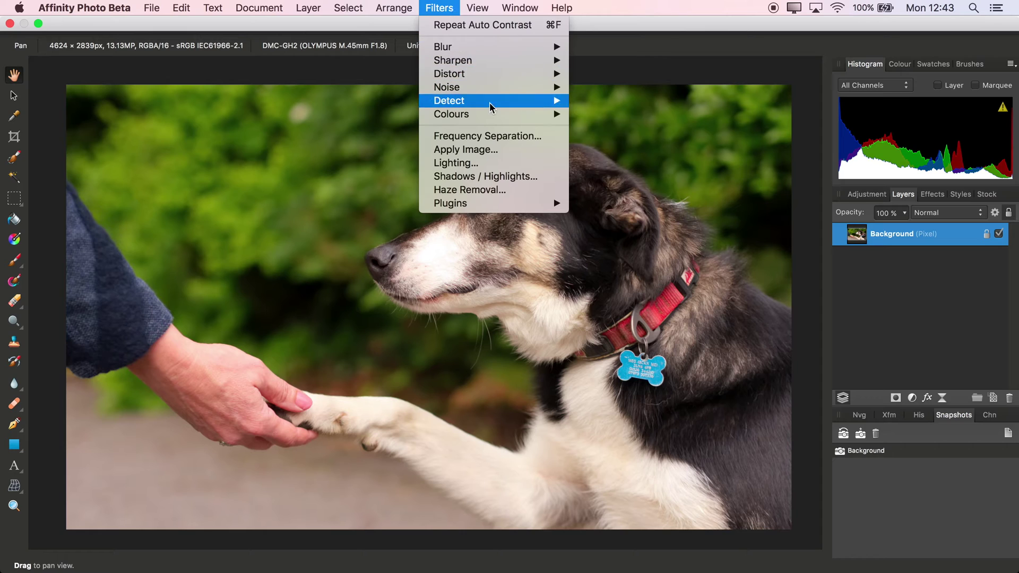
mouse_move(491, 115)
click(613, 153)
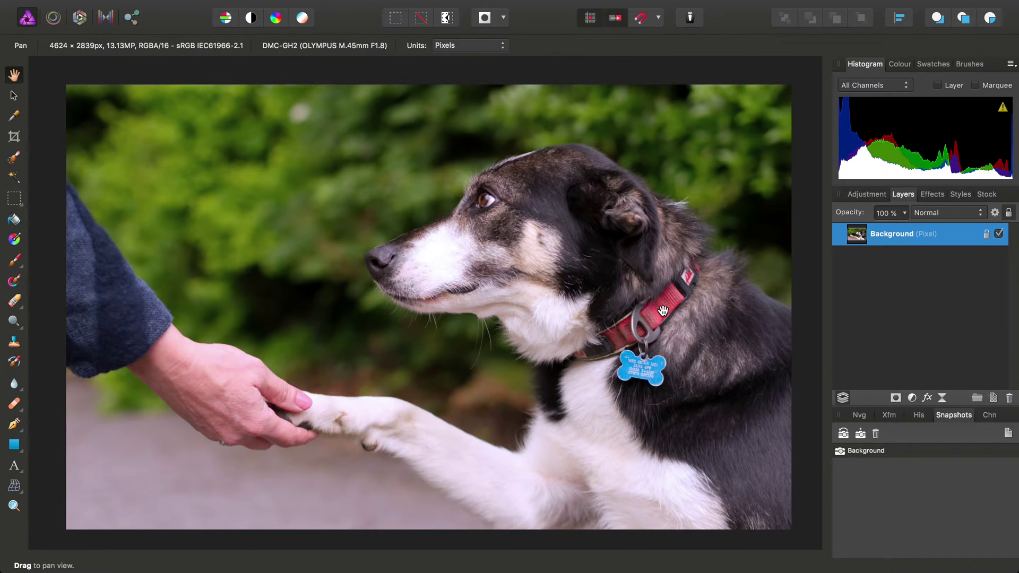
- Save the current look as a new snapshot named 01
click(861, 434)
text(01)
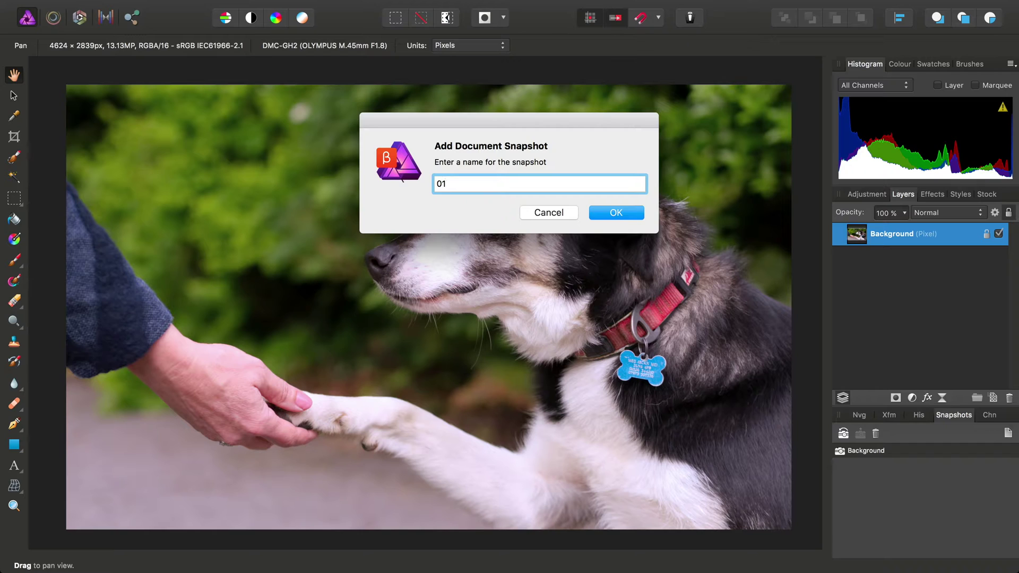
key(Return)
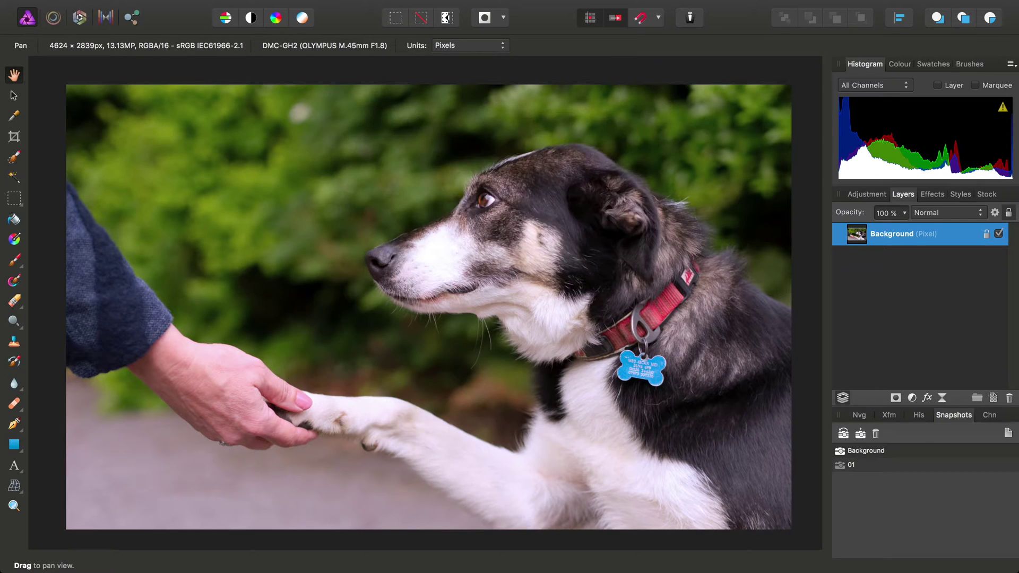
- Rewind history to the original photo and apply Clarity with a 100 px radius
click(918, 415)
drag(927, 436, 873, 434)
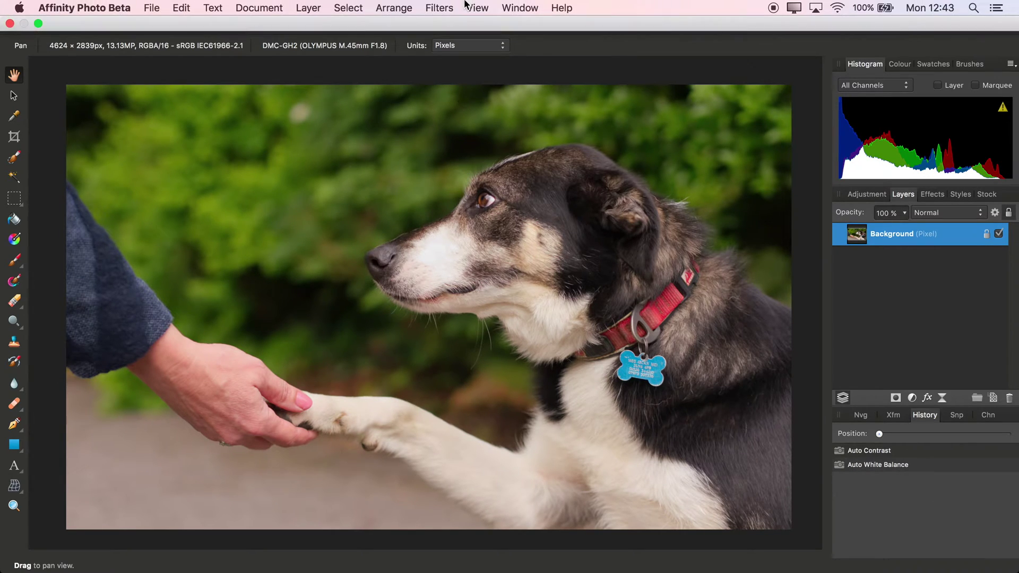
click(439, 7)
mouse_move(504, 60)
click(620, 73)
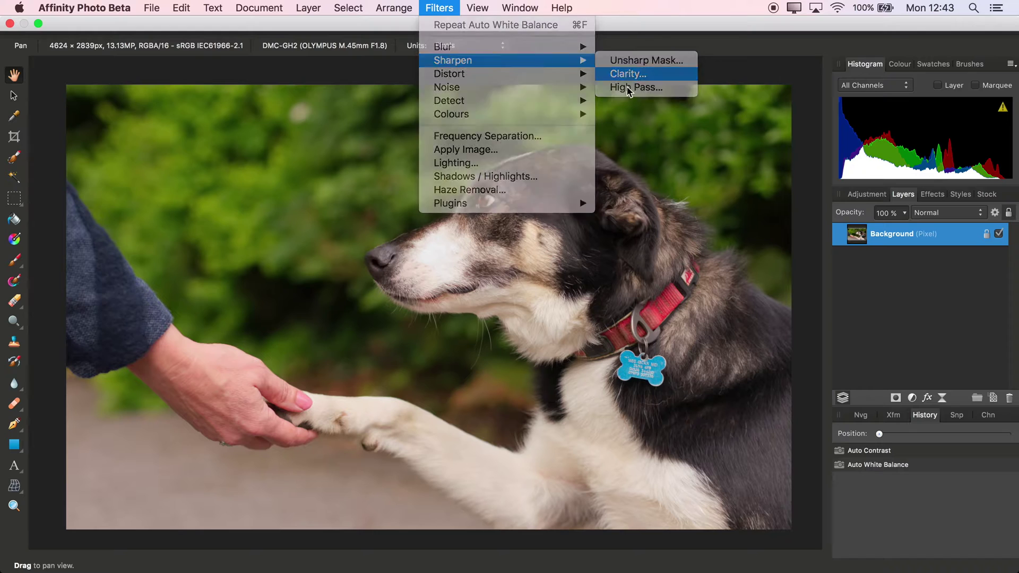
drag(625, 510, 860, 505)
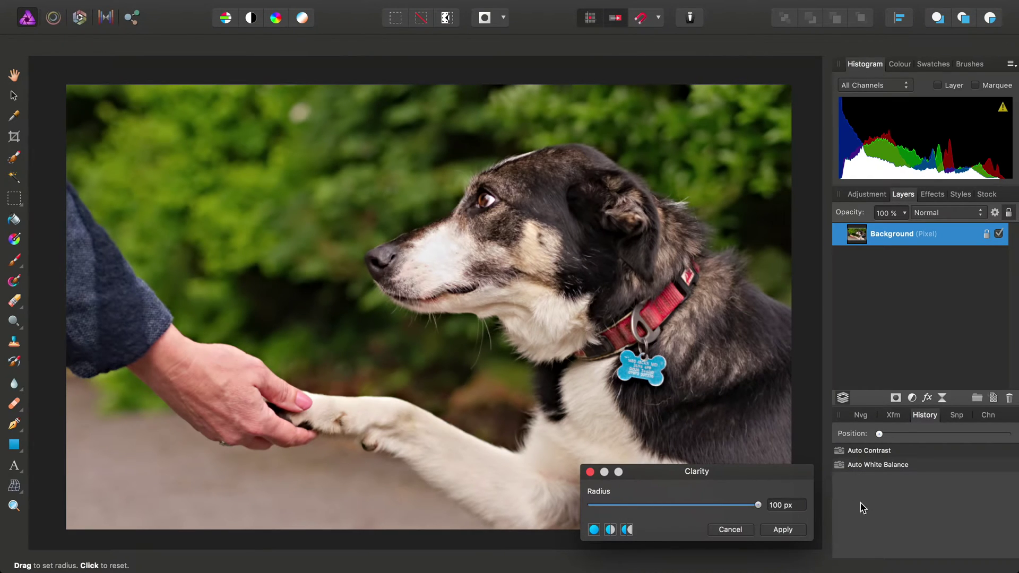
drag(730, 478, 564, 198)
click(614, 249)
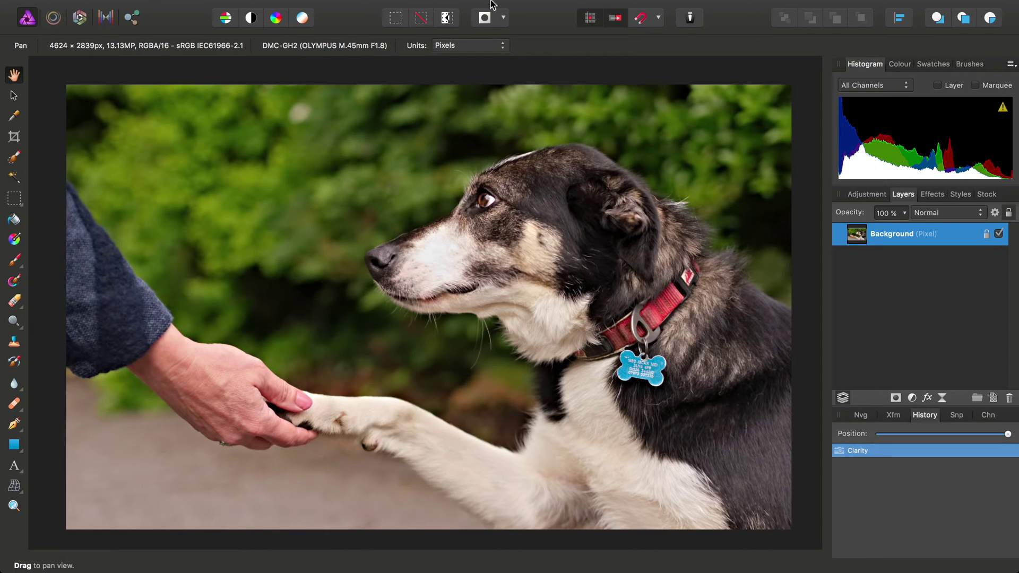
- Add an HSL adjustment layer with Saturation Shift raised to about 50%
mouse_move(492, 4)
click(308, 7)
mouse_move(366, 126)
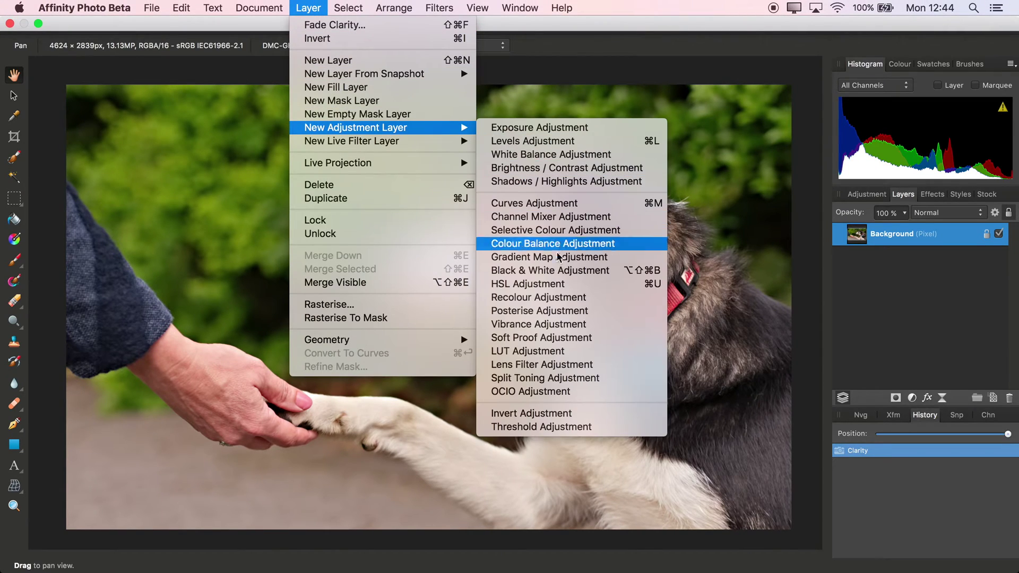
click(568, 285)
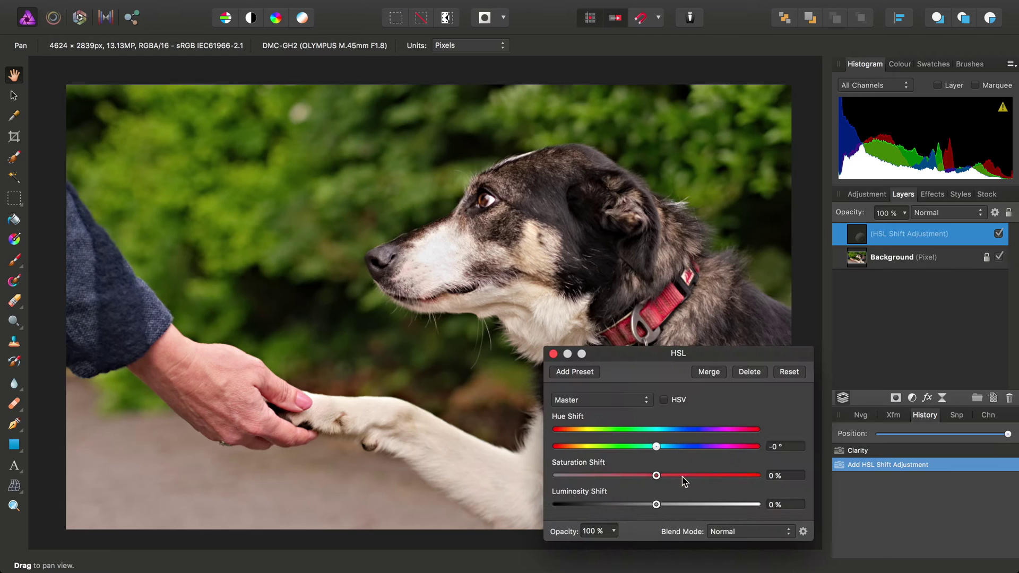
click(680, 476)
drag(681, 478, 706, 479)
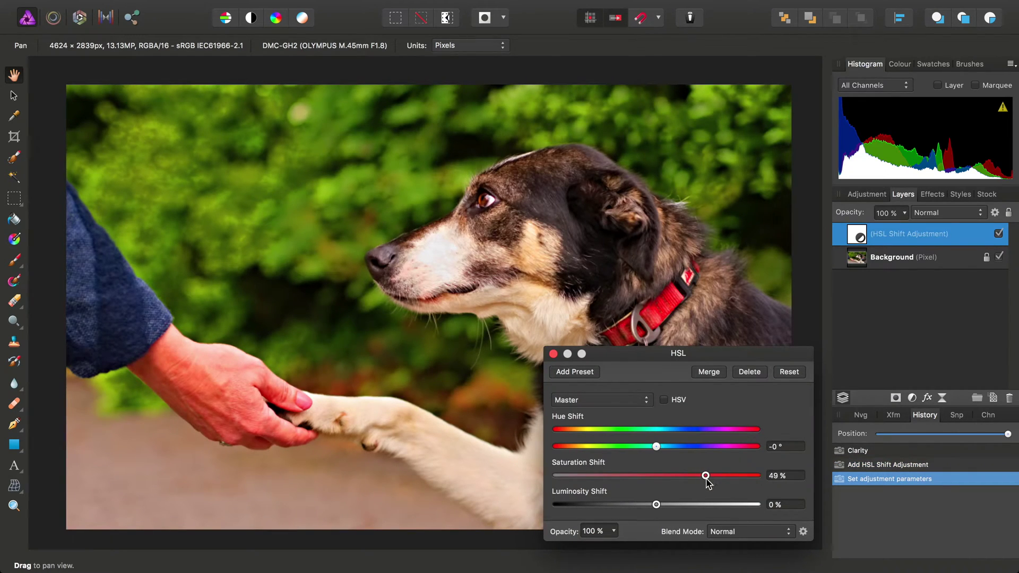
click(553, 353)
drag(450, 211, 497, 255)
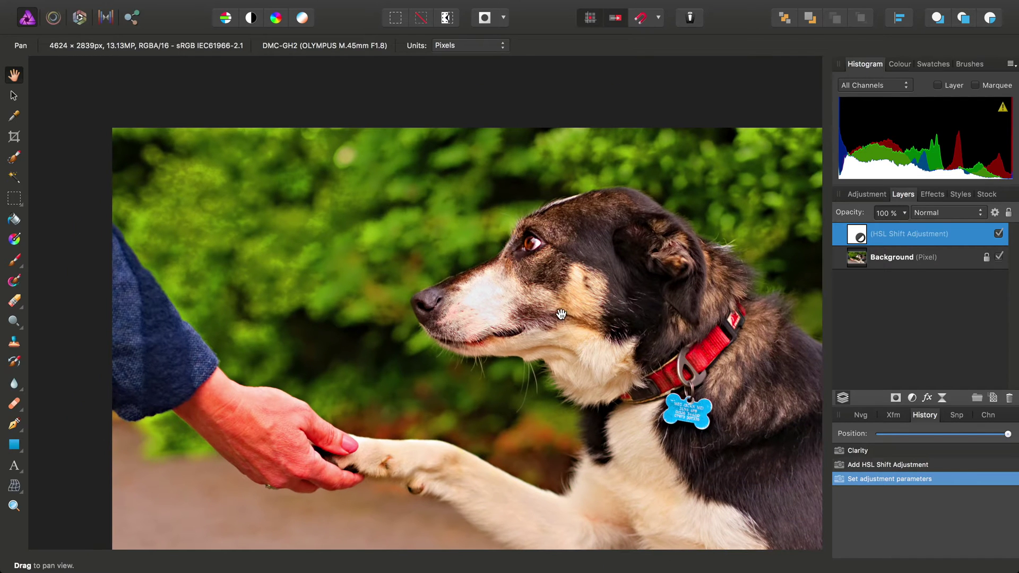
scroll(561, 314, up, 4)
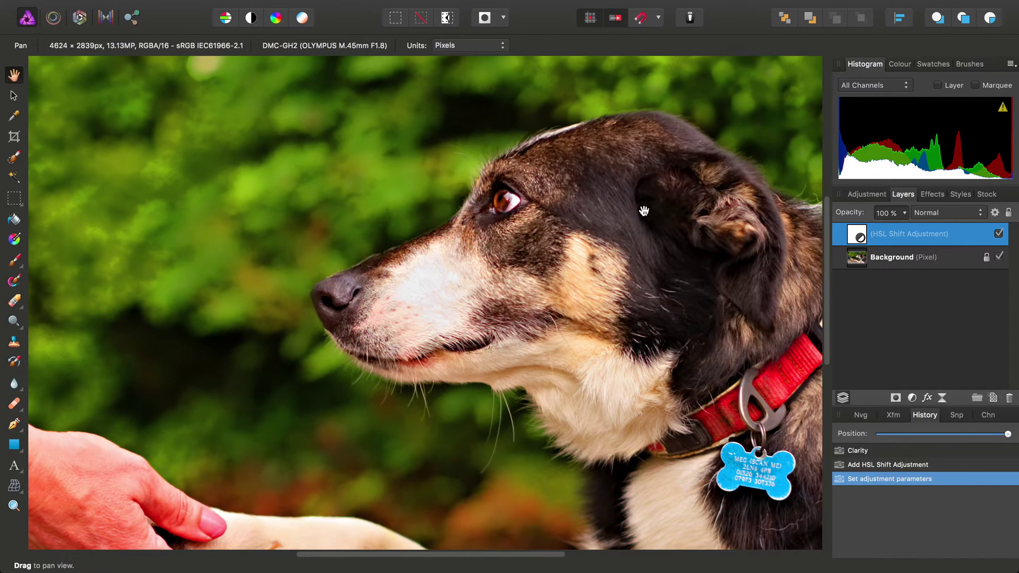
drag(459, 321, 696, 371)
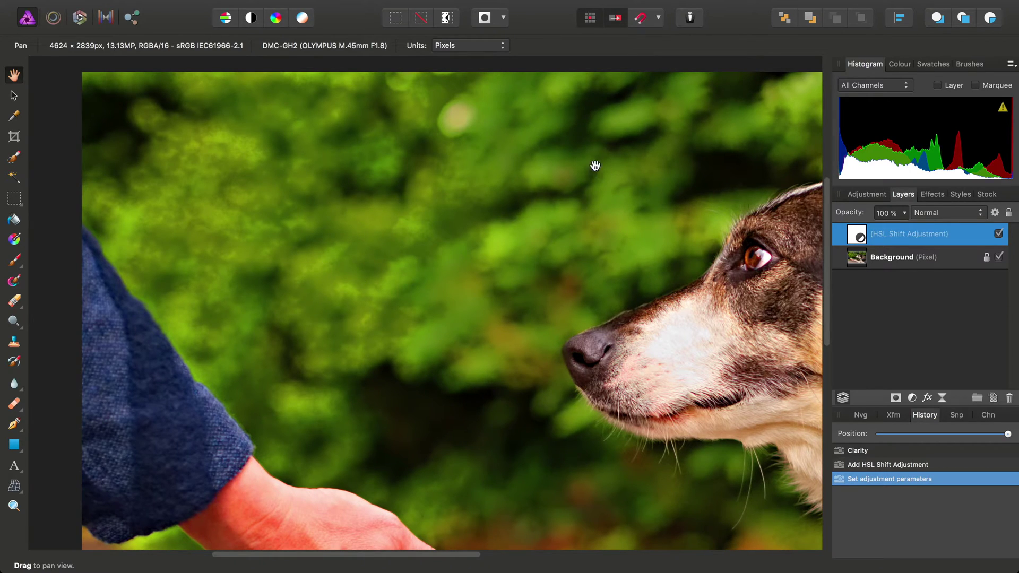
key(super+0)
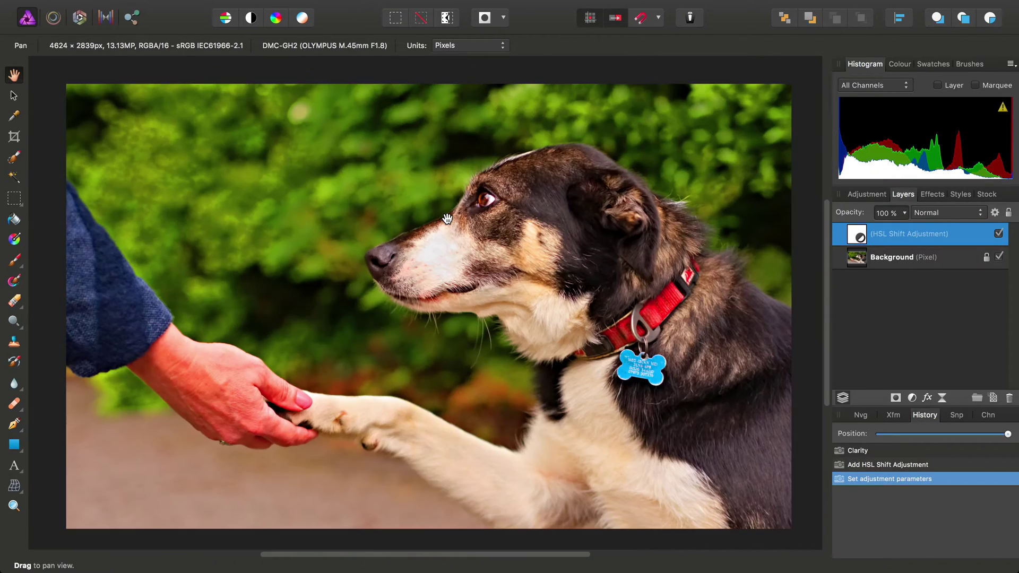
- Save this vivid look as a snapshot named 02
click(958, 415)
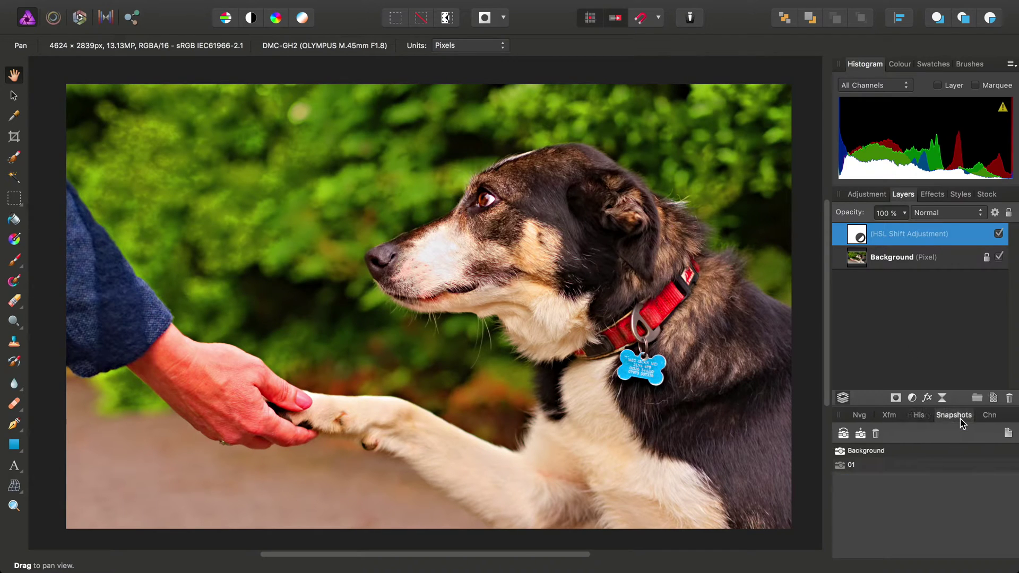
click(861, 435)
text(02)
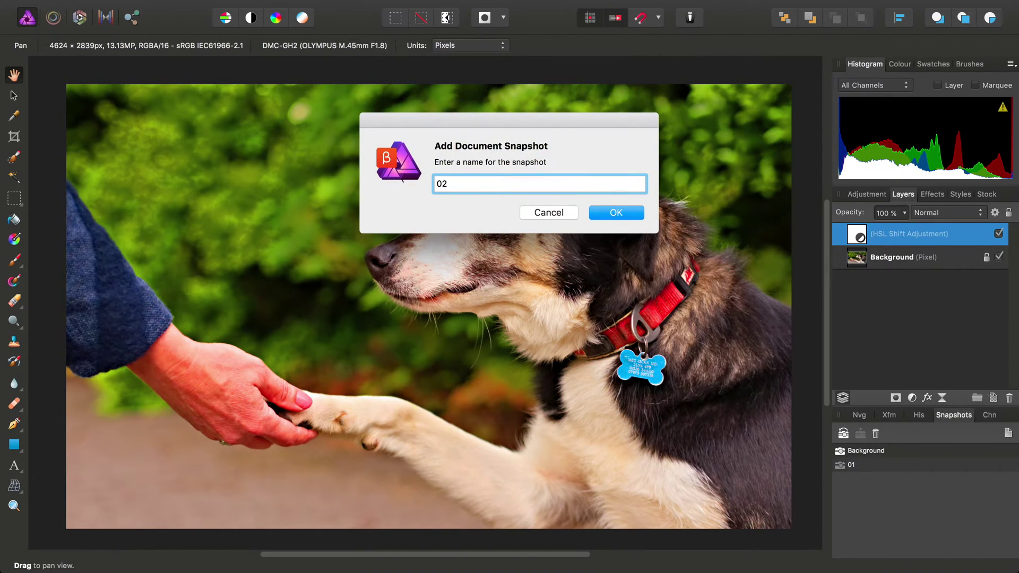
key(Return)
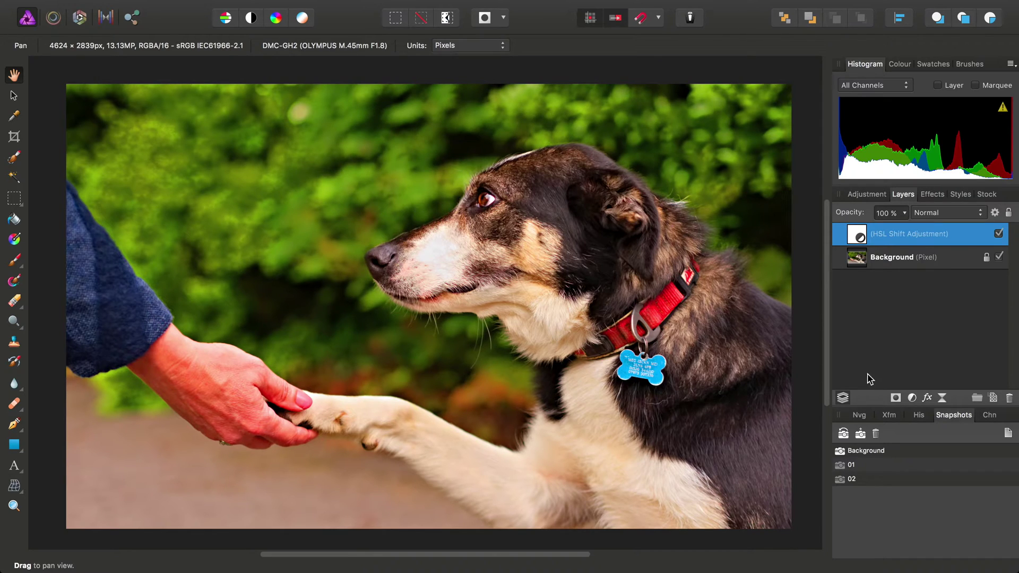
- Step history back and apply Unsharp Mask with 1 px radius, factor 3.5, 0% threshold
click(918, 415)
click(903, 450)
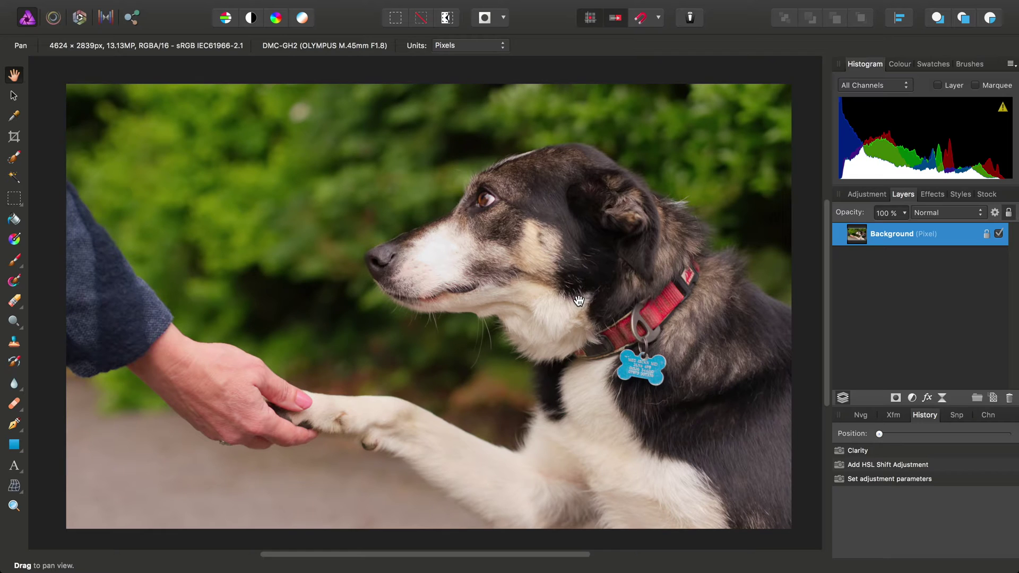
click(431, 7)
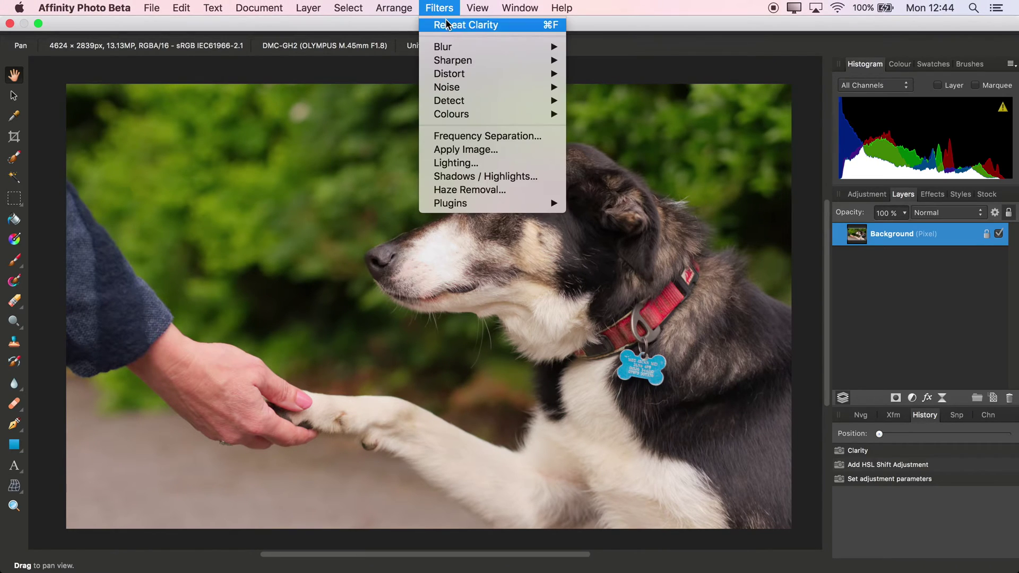
click(602, 61)
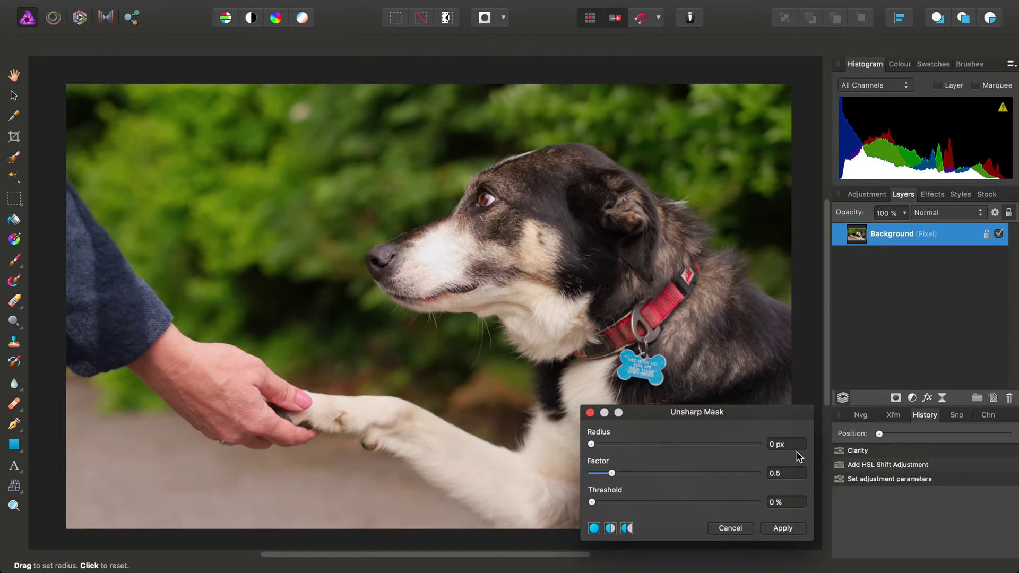
click(796, 447)
text(1)
click(793, 474)
text(3.5)
key(Tab)
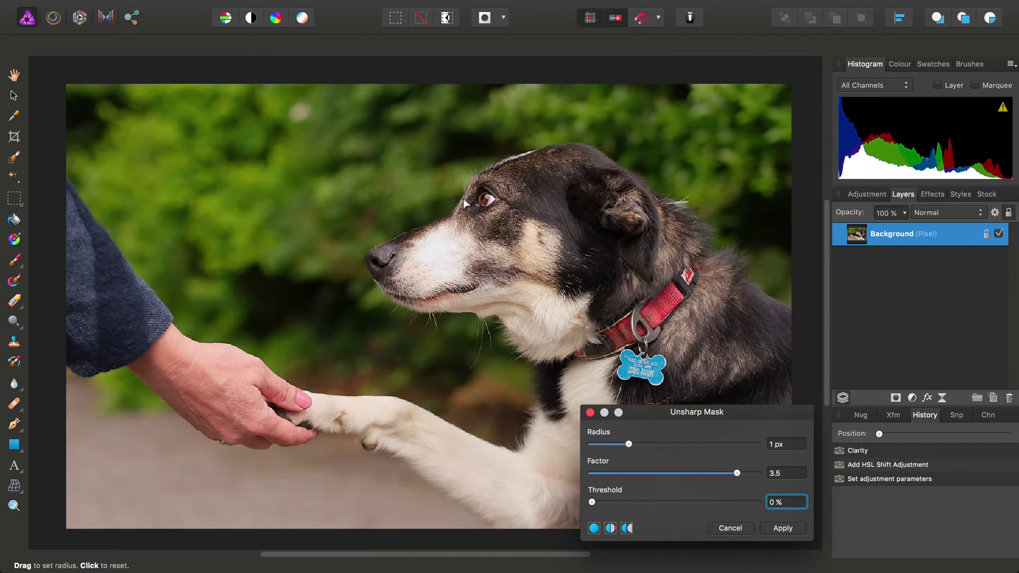
scroll(467, 215, up, 5)
scroll(508, 250, down, 2)
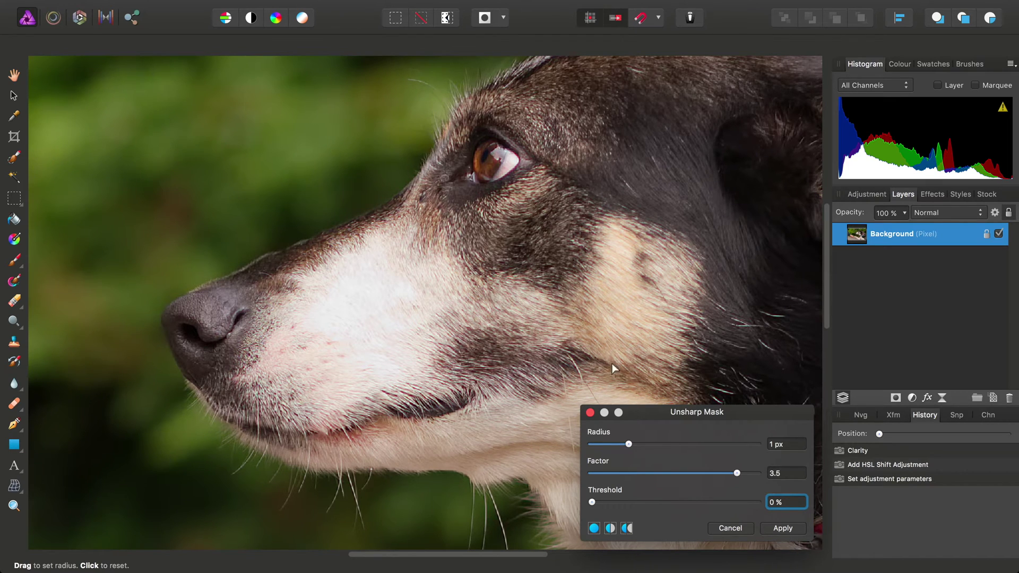
click(783, 528)
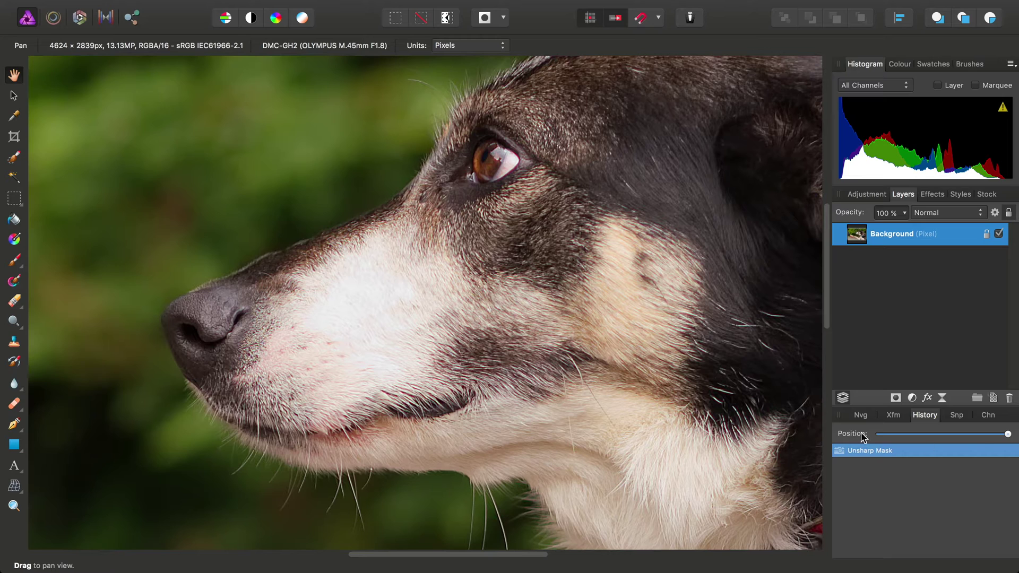
- Save the sharpened photo as a snapshot named 03
click(958, 417)
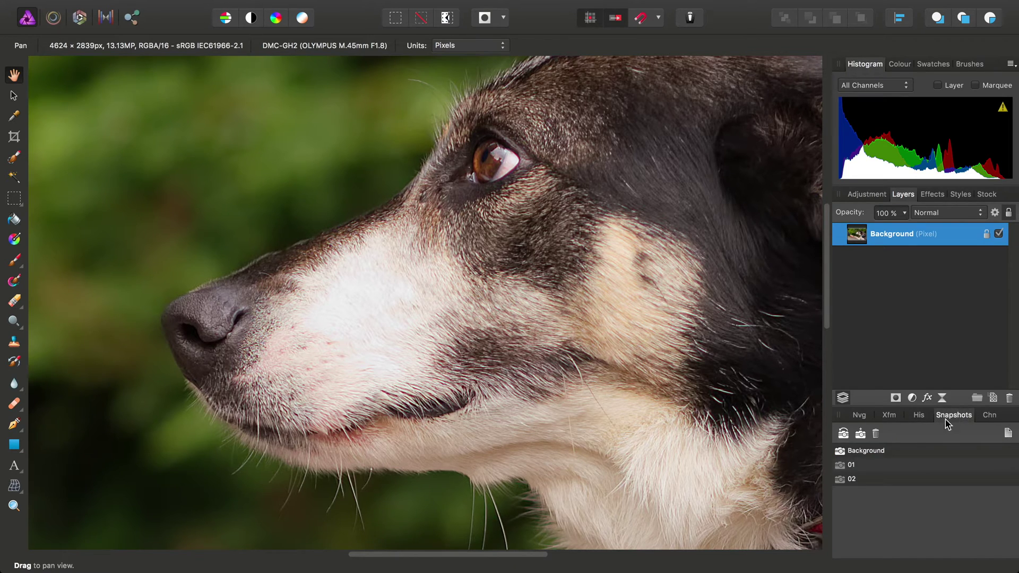
click(859, 434)
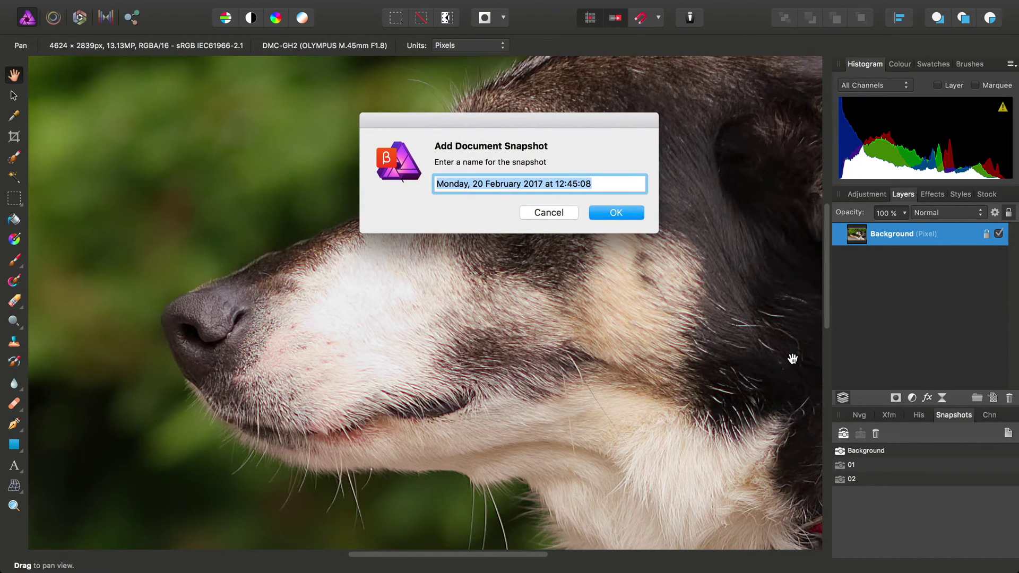
text(03)
key(Return)
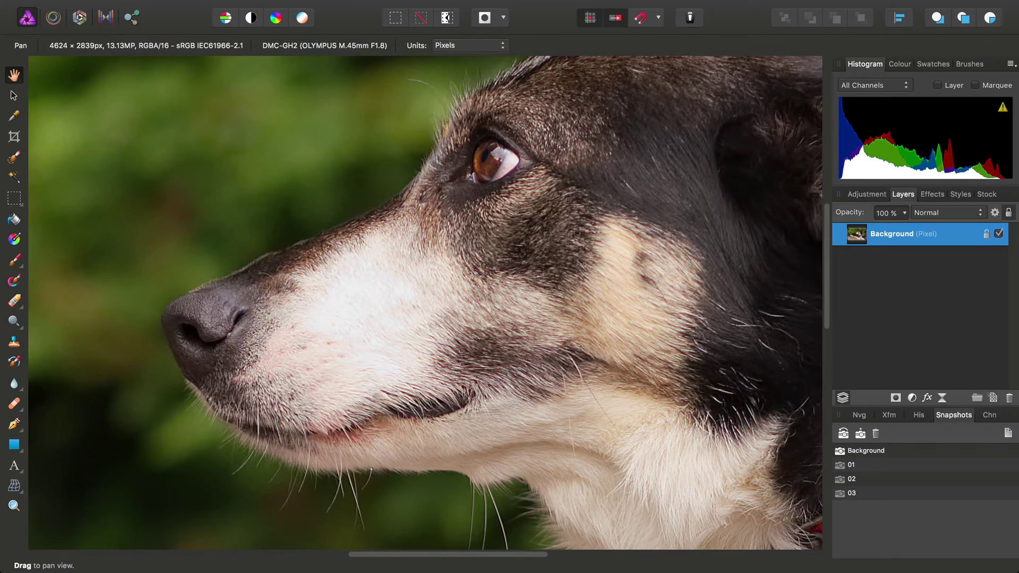
- Undo the Unsharp Mask sharpening in History with Cmd+Z
click(918, 416)
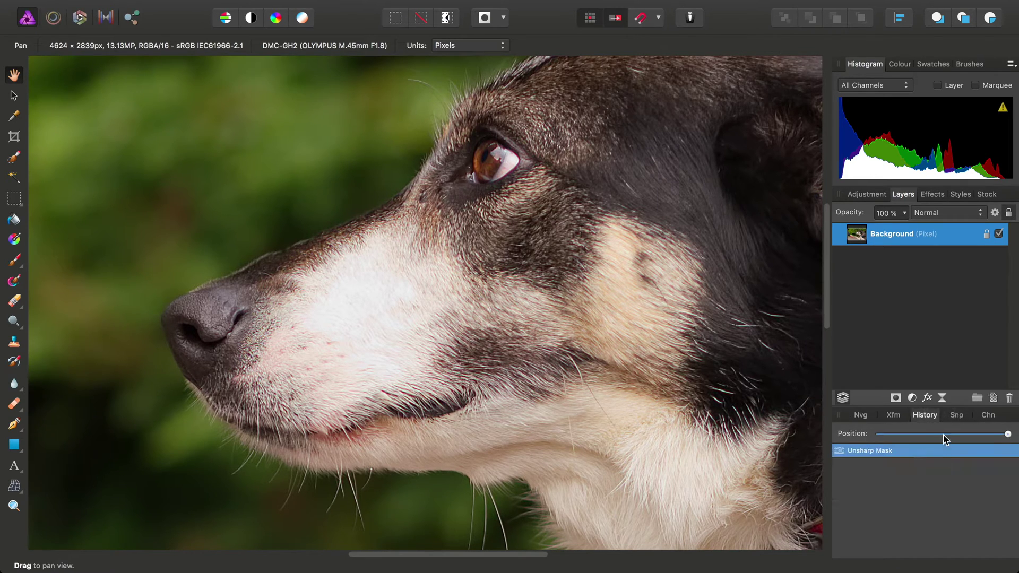
key(super+z)
scroll(466, 296, down, 10)
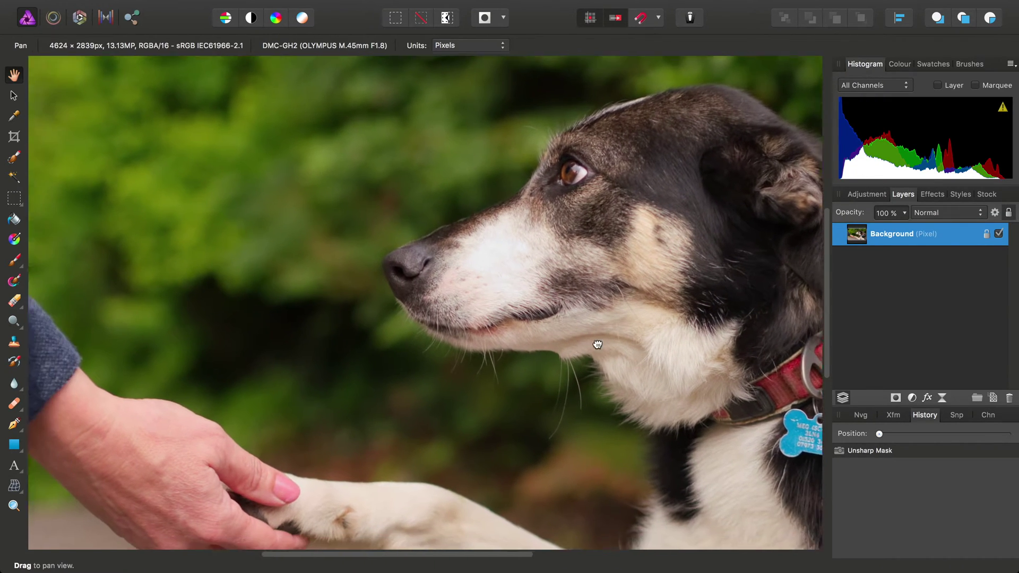
drag(598, 345, 625, 339)
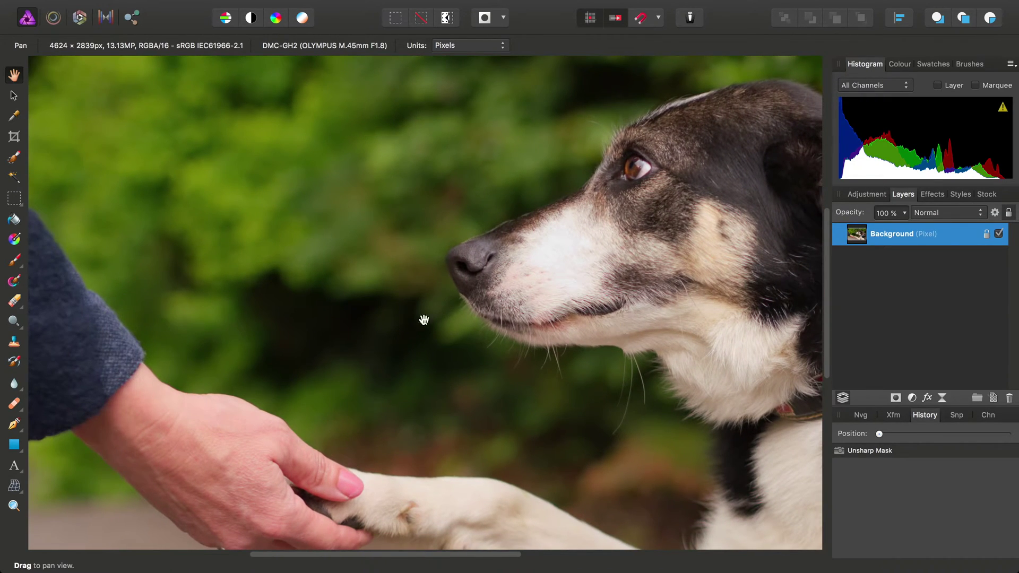
- Select the Undo Brush and set it to about 500 px width with 0% hardness
click(17, 362)
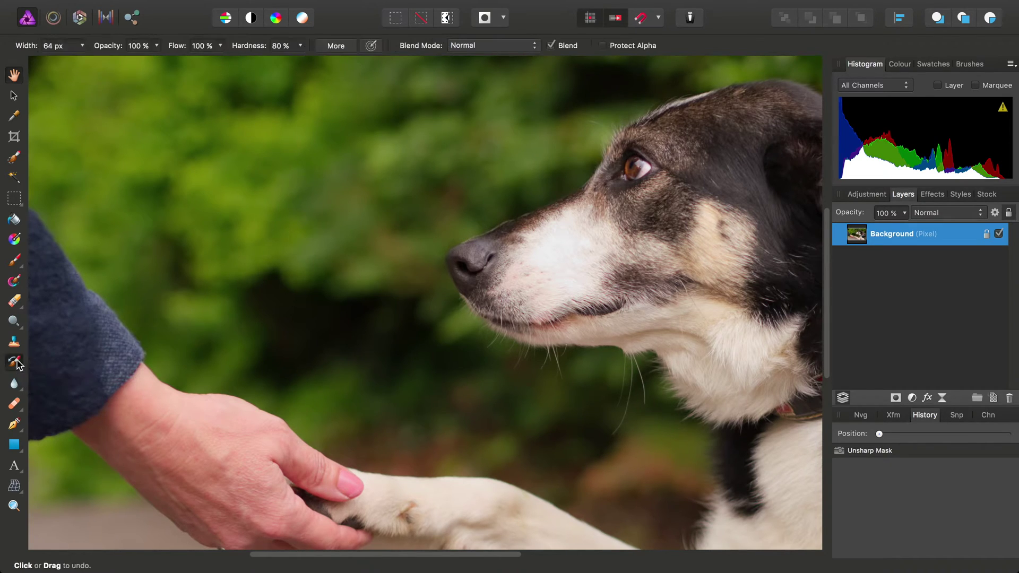
click(82, 46)
drag(85, 64, 112, 69)
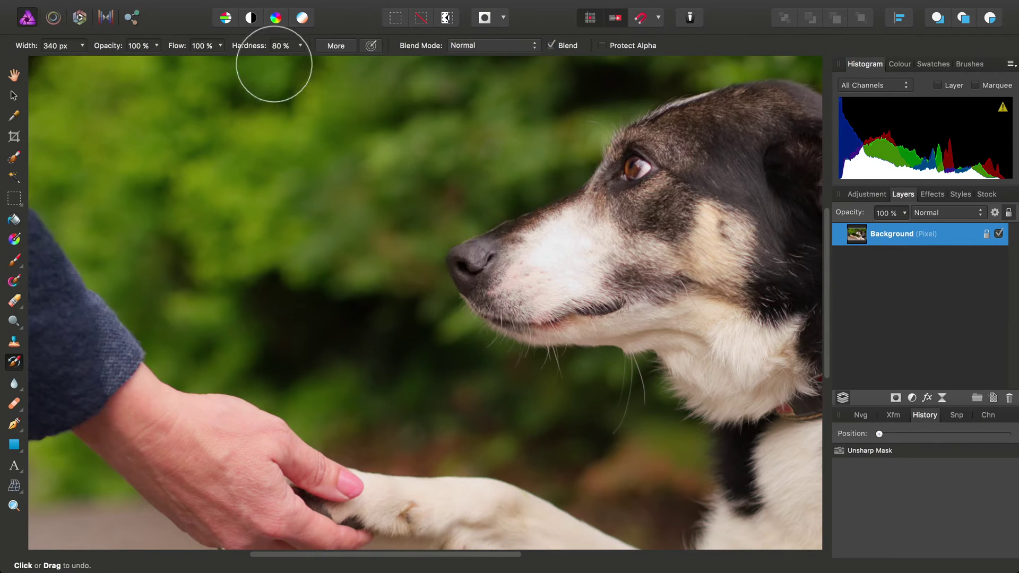
click(300, 45)
drag(299, 63, 182, 68)
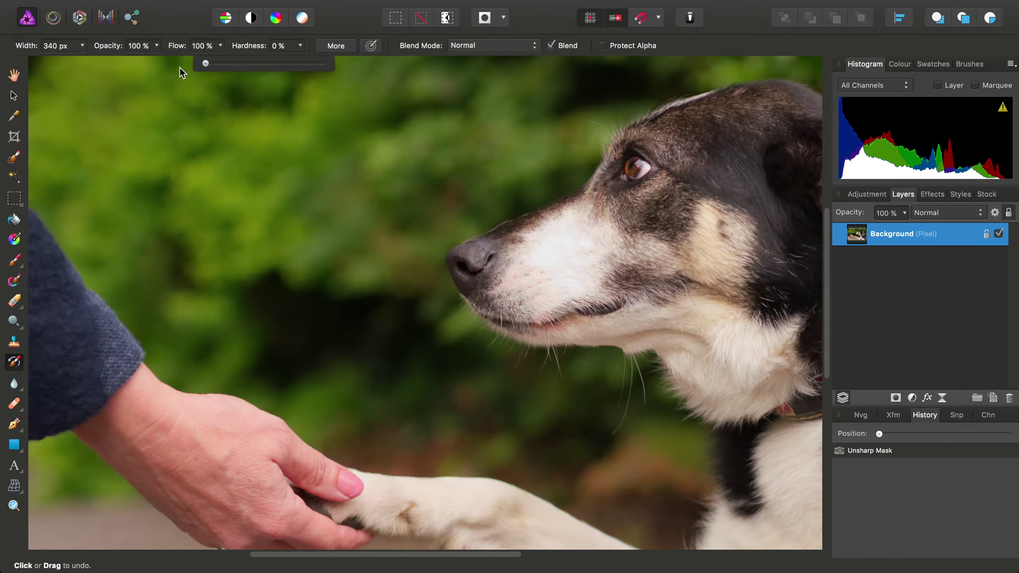
scroll(517, 259, right, 3)
scroll(517, 259, right, 3)
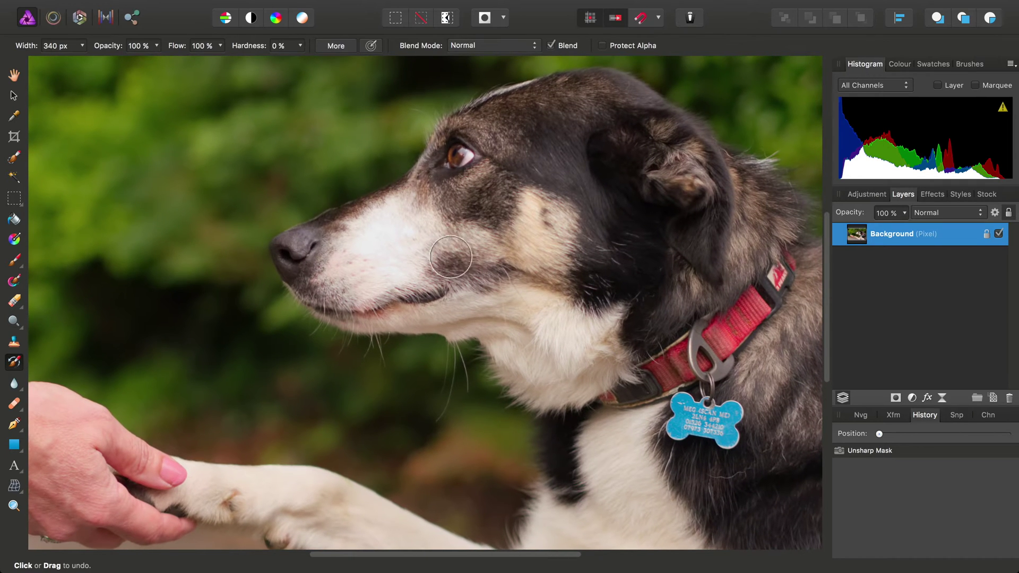
scroll(462, 286, up, 1)
scroll(467, 329, up, 1)
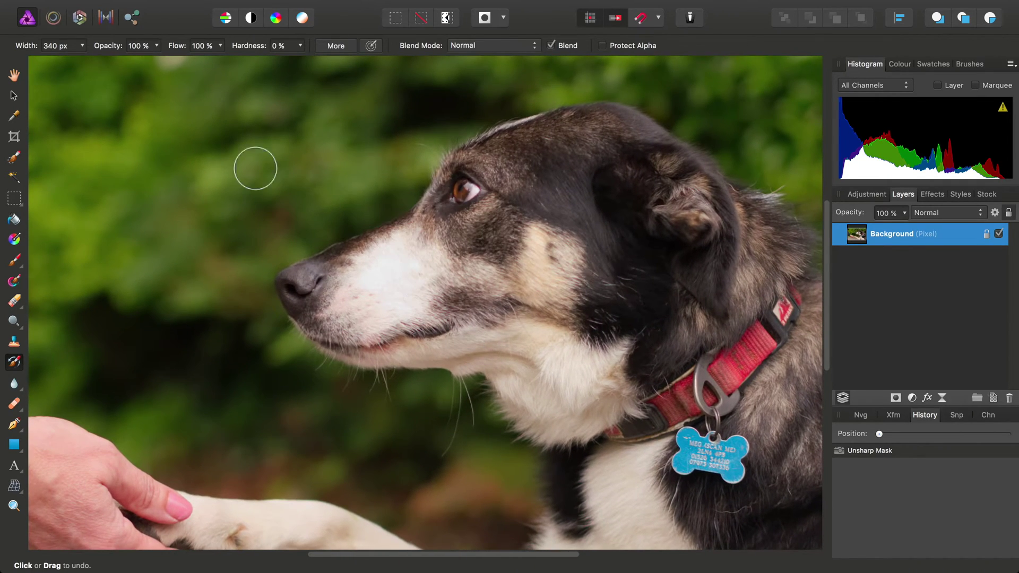
click(82, 46)
drag(84, 62, 112, 65)
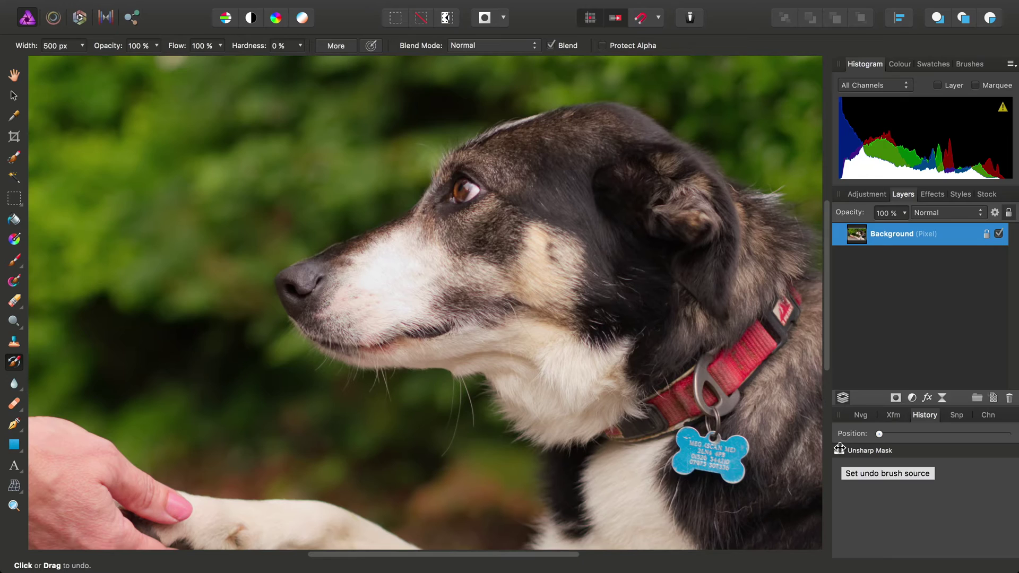
- Make the Unsharp Mask step the brush source, then list snapshots Background, 01, 02 and 03
click(839, 449)
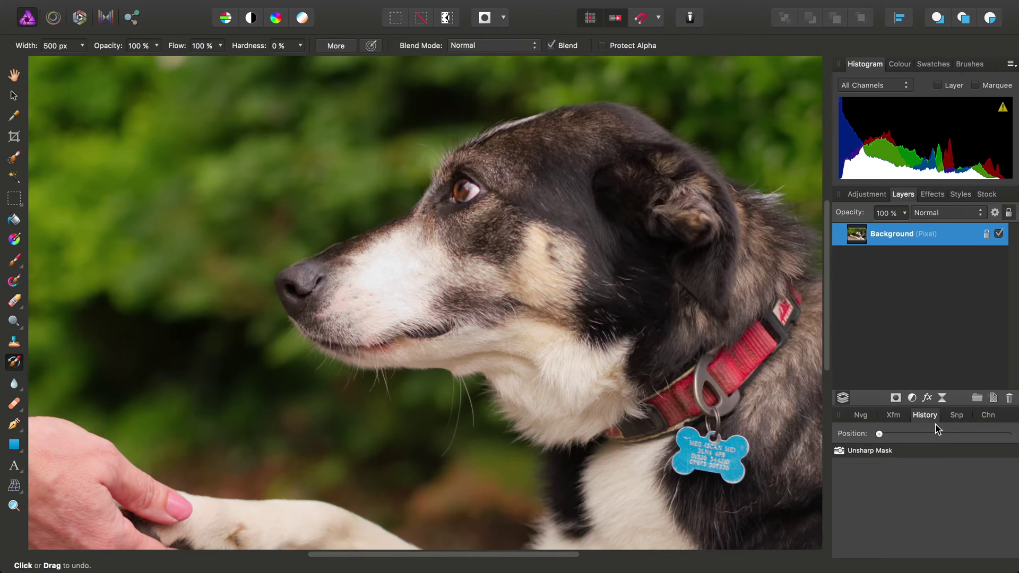
click(956, 416)
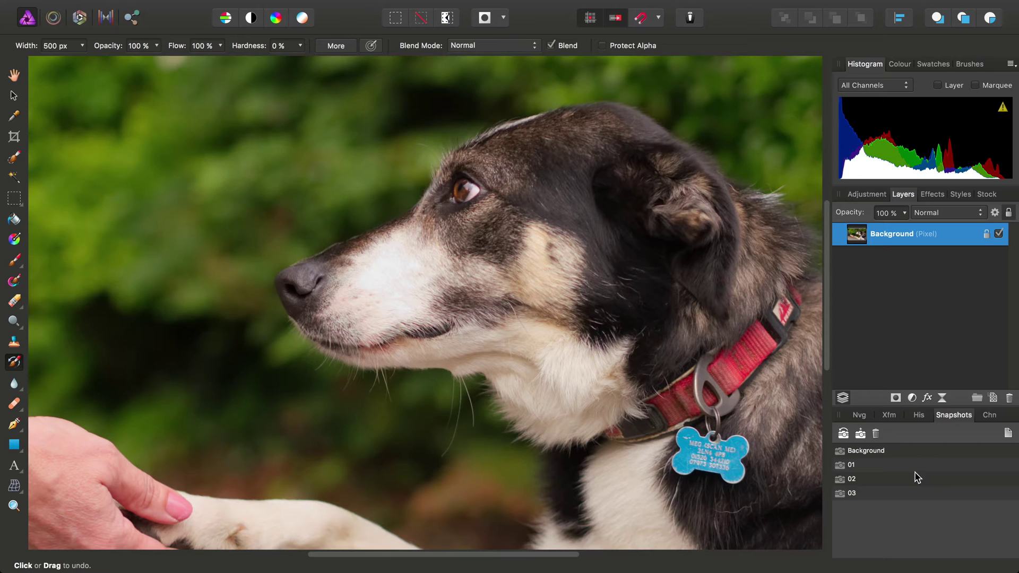
- Make snapshot 03 the Undo Brush source and zoom in on the dog's eye
click(841, 495)
scroll(457, 205, up, 4)
scroll(458, 205, up, 1)
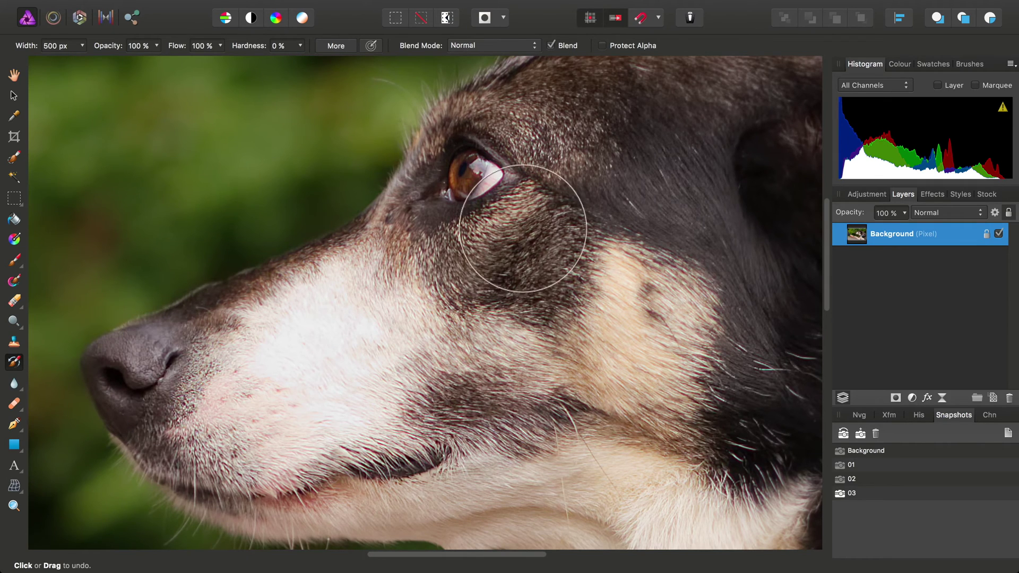
- Work across the dog's cheek, muzzle underside, collar and neck fur close up
drag(619, 255, 425, 392)
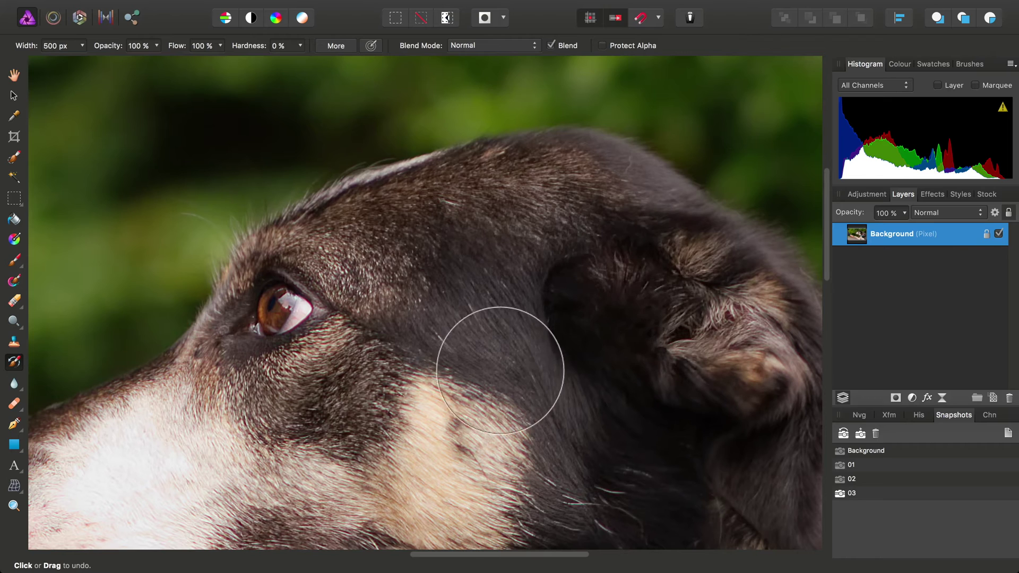
mouse_move(565, 455)
mouse_down()
mouse_move(590, 94)
mouse_move(603, 207)
mouse_up()
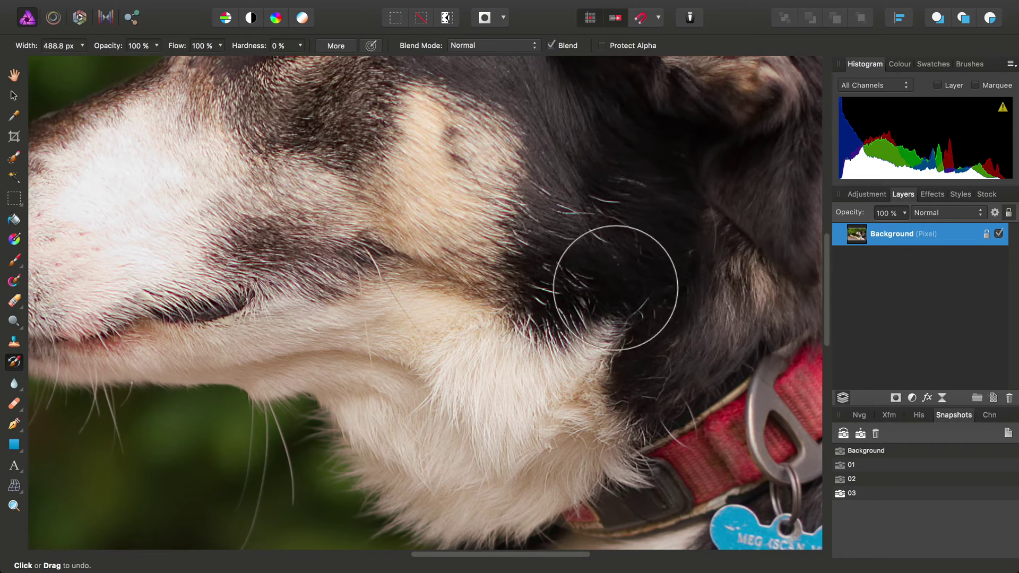
drag(666, 246, 470, 329)
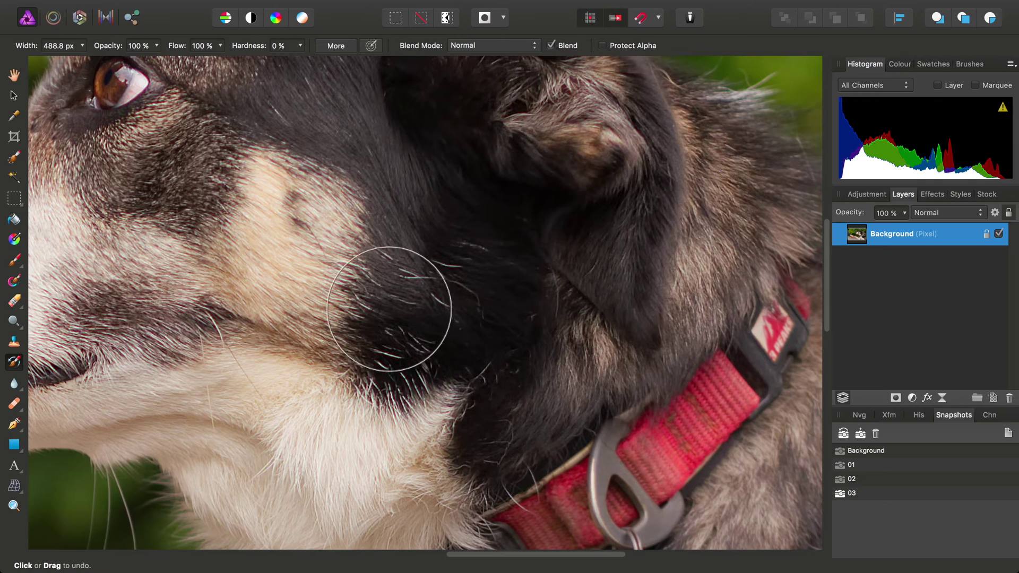
mouse_move(399, 308)
mouse_down()
mouse_move(504, 353)
mouse_move(686, 357)
mouse_up()
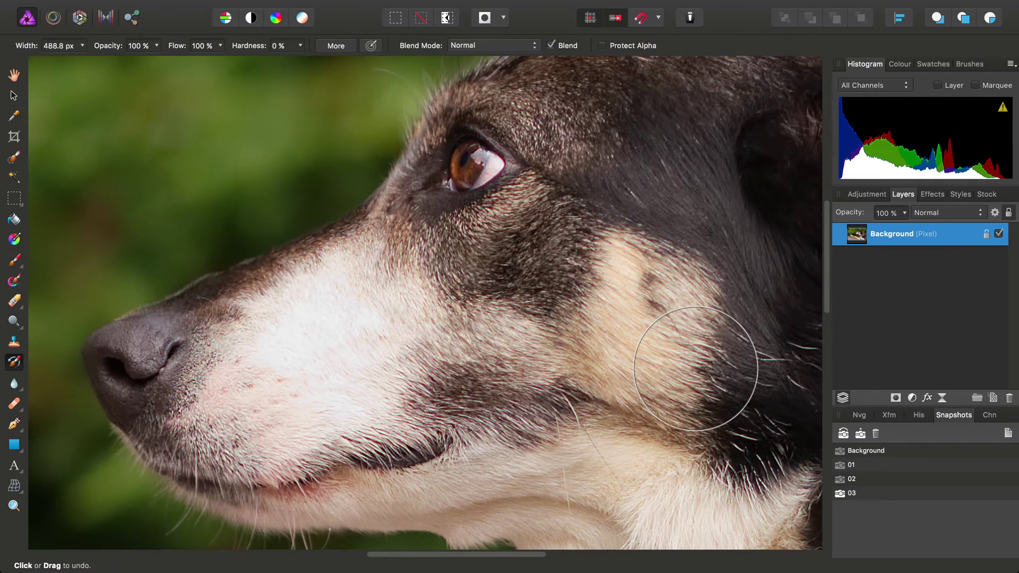
- Make snapshot 01 the Undo Brush painting source
click(841, 465)
scroll(663, 393, right, 5)
scroll(663, 393, down, 2)
scroll(394, 295, down, 3)
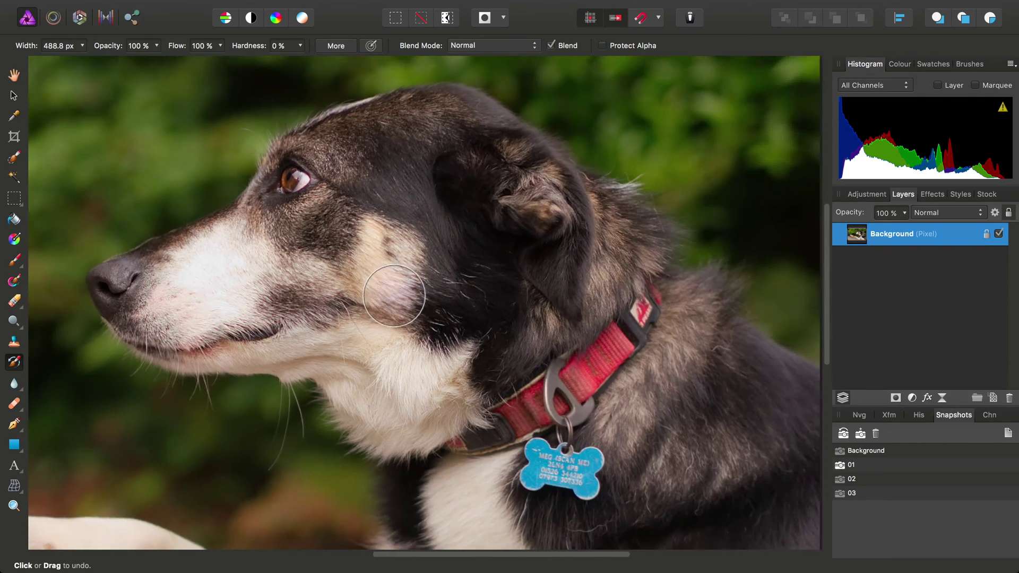
scroll(393, 296, down, 2)
scroll(435, 292, left, 2)
scroll(435, 292, down, 1)
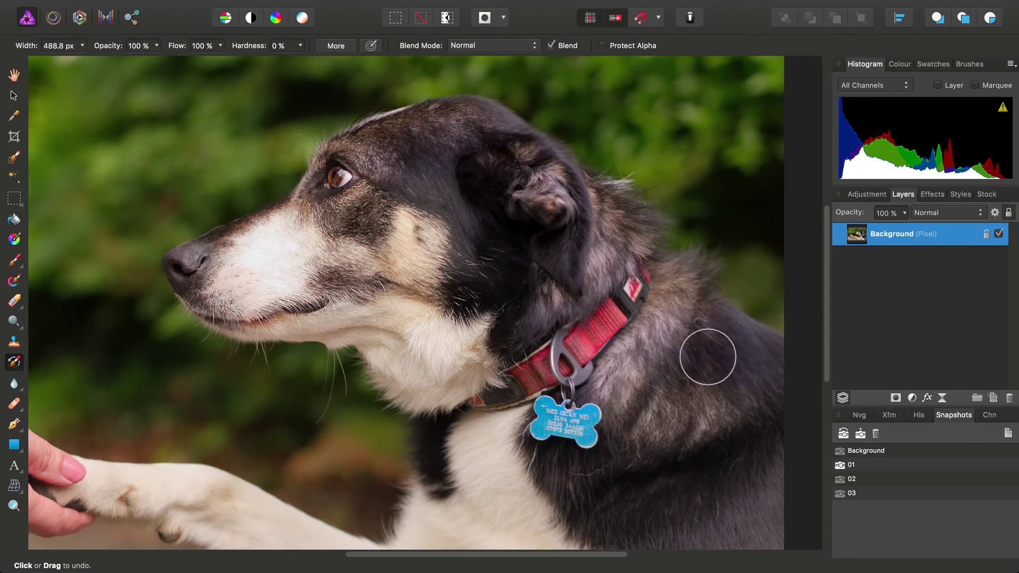
- Paint snapshot 01 onto the chest fur below the chin, narrowing the brush to 329.8 px
key(space)
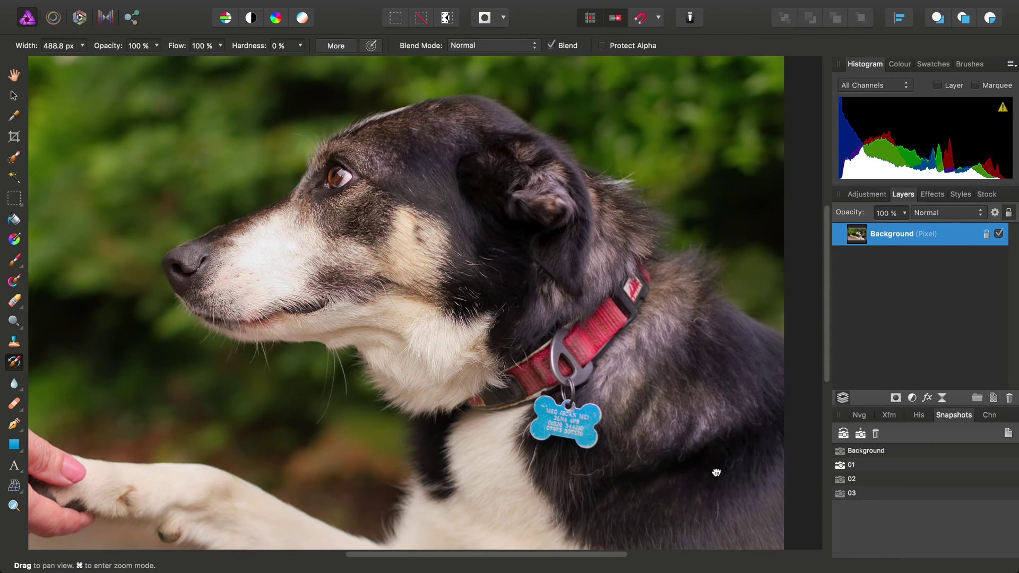
drag(716, 472, 769, 414)
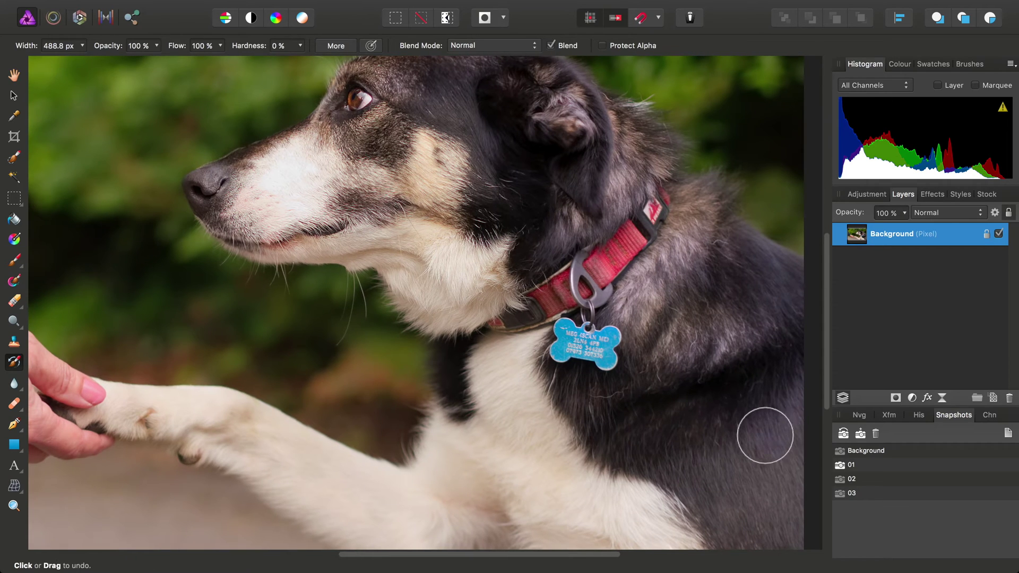
key(space)
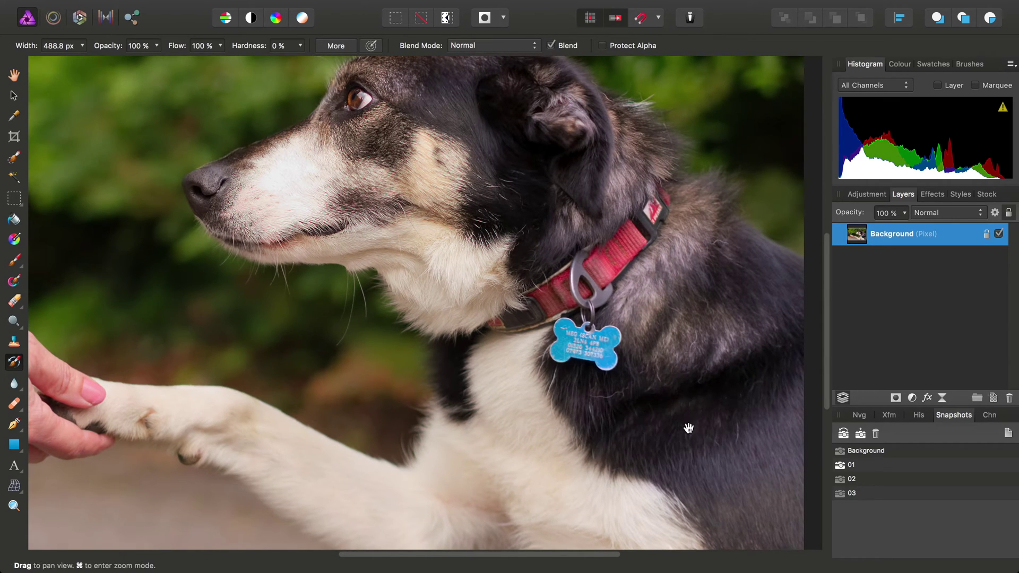
drag(687, 425, 541, 262)
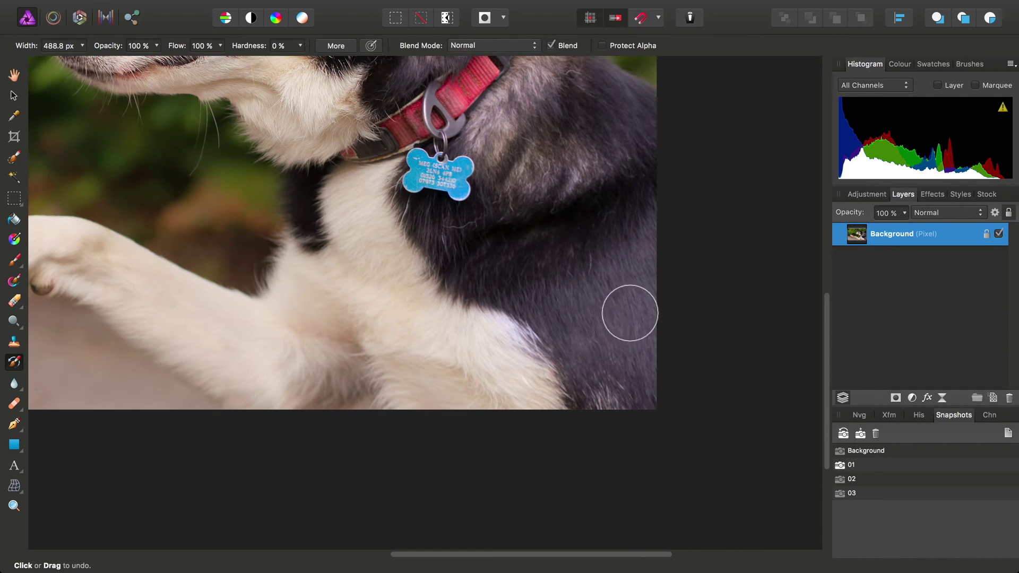
drag(318, 236, 297, 199)
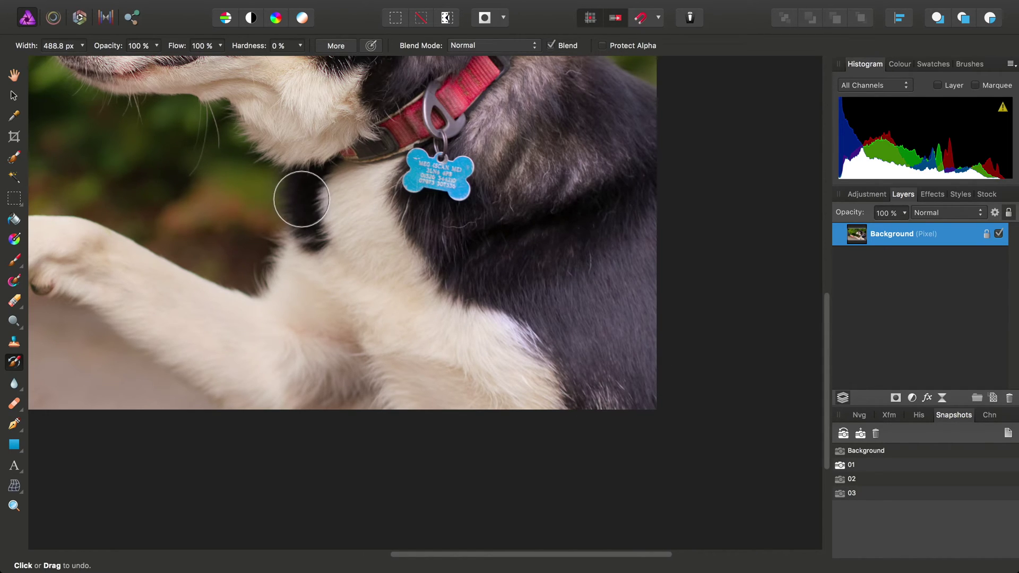
key(bracketleft)
key(bracketleft)
key(bracketleft)
key(bracketleft)
key(bracketleft)
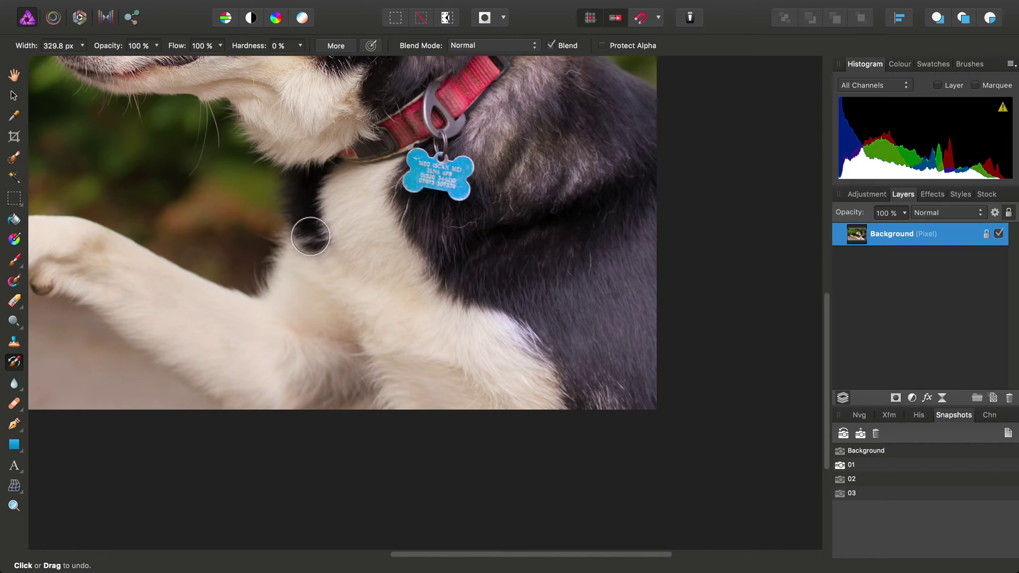
scroll(484, 330, up, 5)
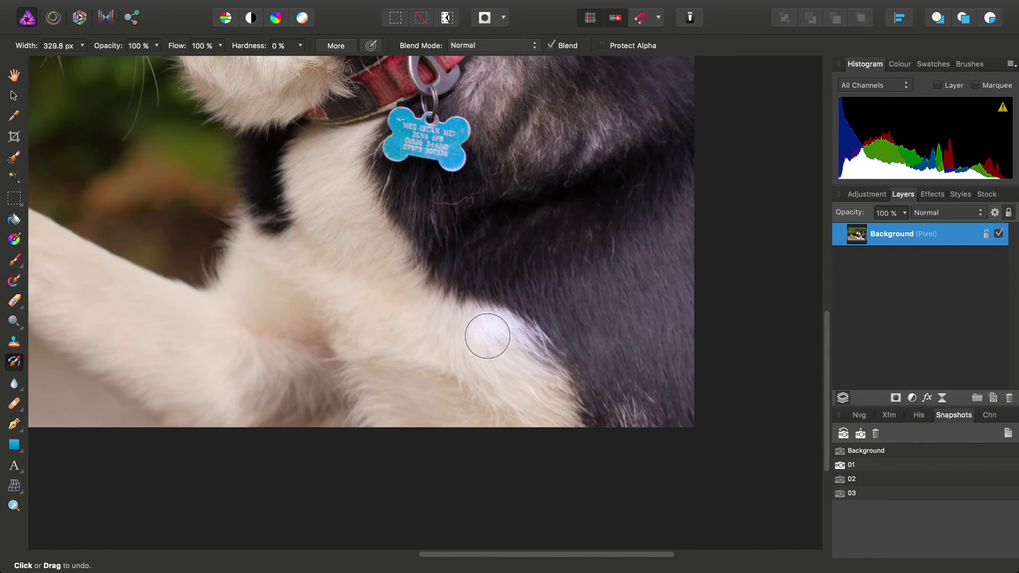
scroll(460, 302, up, 2)
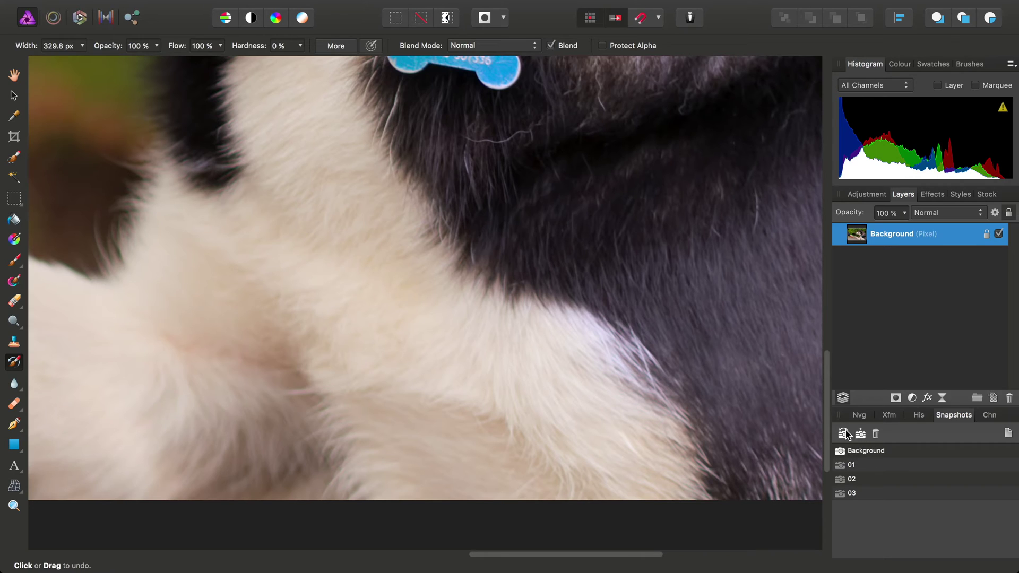
- Paint the snapshot over the white fur tuft on the dog's chest
mouse_move(632, 388)
mouse_down()
mouse_move(597, 347)
mouse_move(651, 382)
mouse_move(654, 416)
mouse_move(619, 365)
mouse_move(575, 330)
mouse_move(491, 326)
mouse_up()
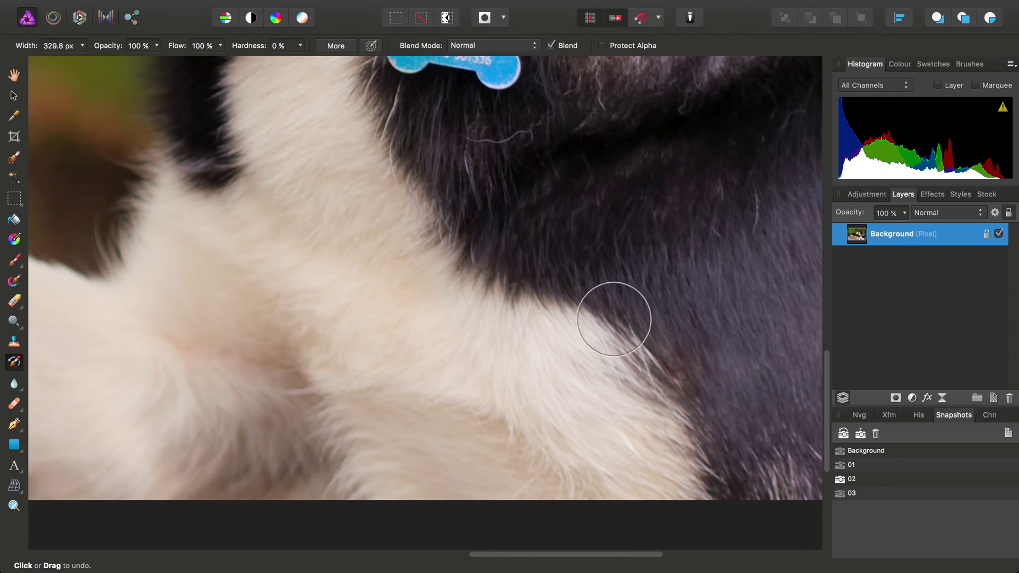
- Paint snapshot 02's vivid red along the collar from the buckle down to the tag
key(space)
mouse_move(557, 212)
mouse_down()
mouse_move(555, 414)
mouse_move(553, 390)
mouse_up()
mouse_move(616, 179)
mouse_down()
mouse_move(558, 248)
mouse_move(441, 338)
mouse_move(312, 386)
mouse_move(417, 404)
mouse_move(503, 446)
mouse_move(458, 439)
mouse_move(478, 439)
mouse_move(454, 403)
mouse_up()
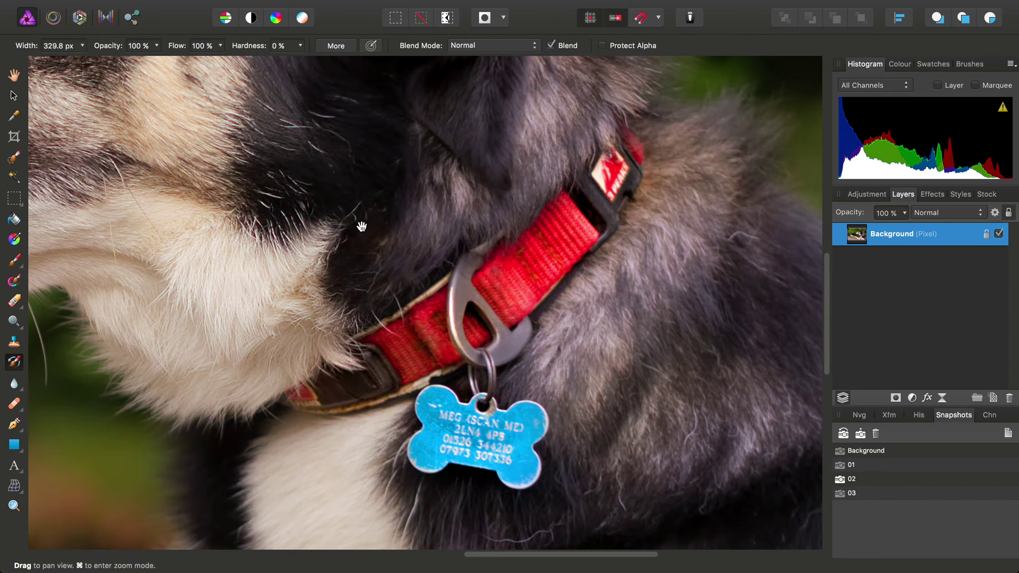
mouse_move(366, 228)
mouse_down()
mouse_move(483, 341)
mouse_move(775, 491)
mouse_up()
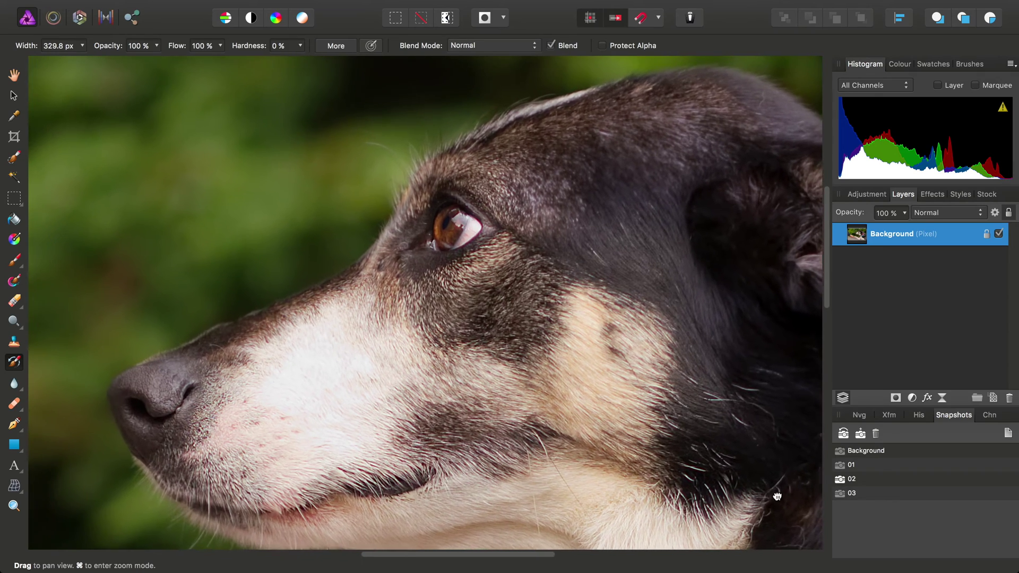
scroll(424, 246, up, 2)
scroll(424, 245, up, 2)
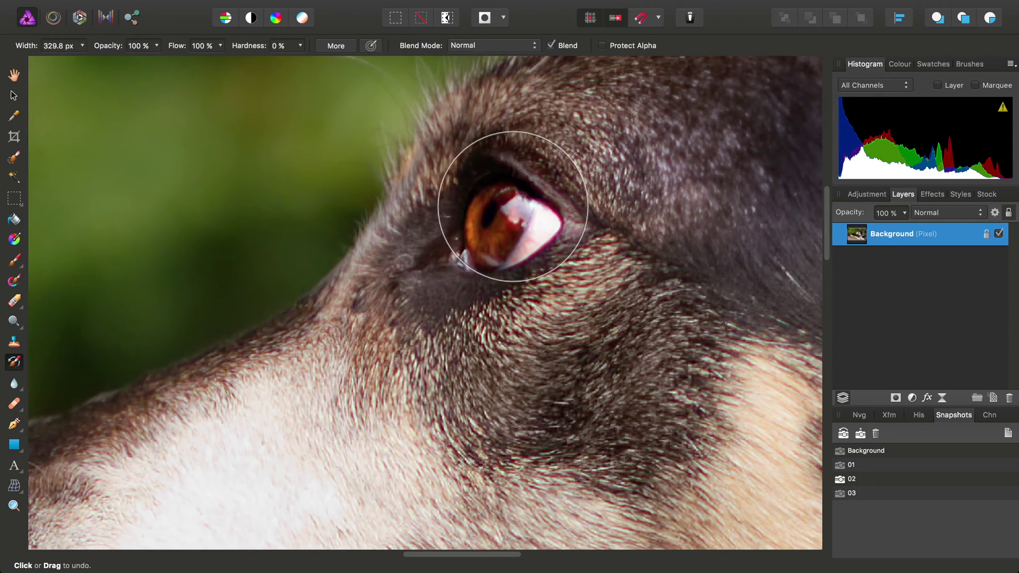
- Shrink the brush to 76.4 px, paint the eye highlight and outer corner, then set opacity to 50%
key(bracketleft)
key(bracketleft)
key(bracketleft)
key(bracketleft)
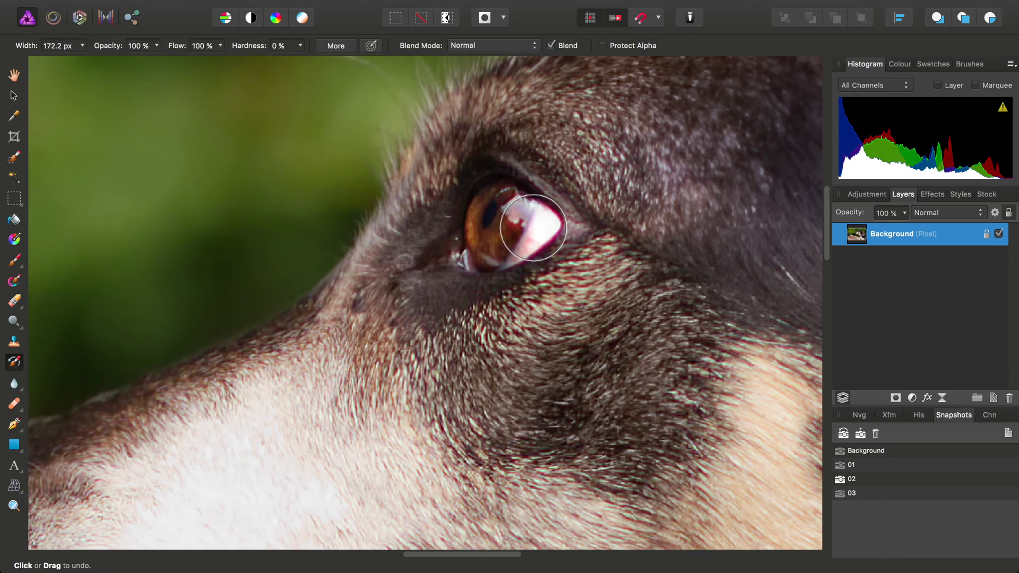
key(bracketleft)
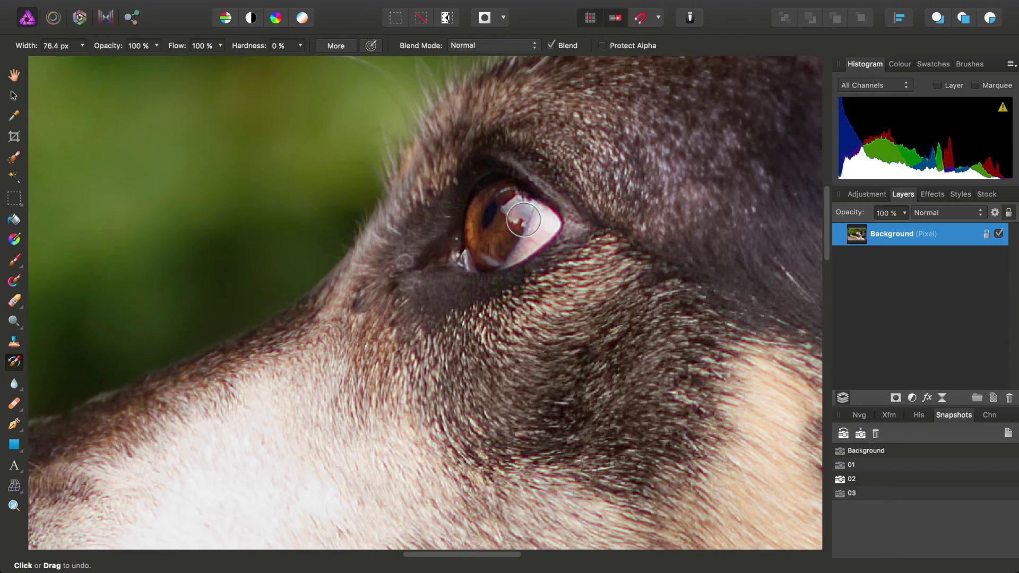
mouse_move(523, 220)
mouse_down()
mouse_move(501, 207)
mouse_move(532, 228)
mouse_move(492, 212)
mouse_move(516, 249)
mouse_move(529, 249)
mouse_move(502, 263)
mouse_move(517, 208)
mouse_move(549, 241)
mouse_move(512, 228)
mouse_move(561, 245)
mouse_move(498, 201)
mouse_move(512, 250)
mouse_up()
mouse_move(602, 199)
mouse_down()
mouse_move(586, 237)
mouse_move(557, 233)
mouse_up()
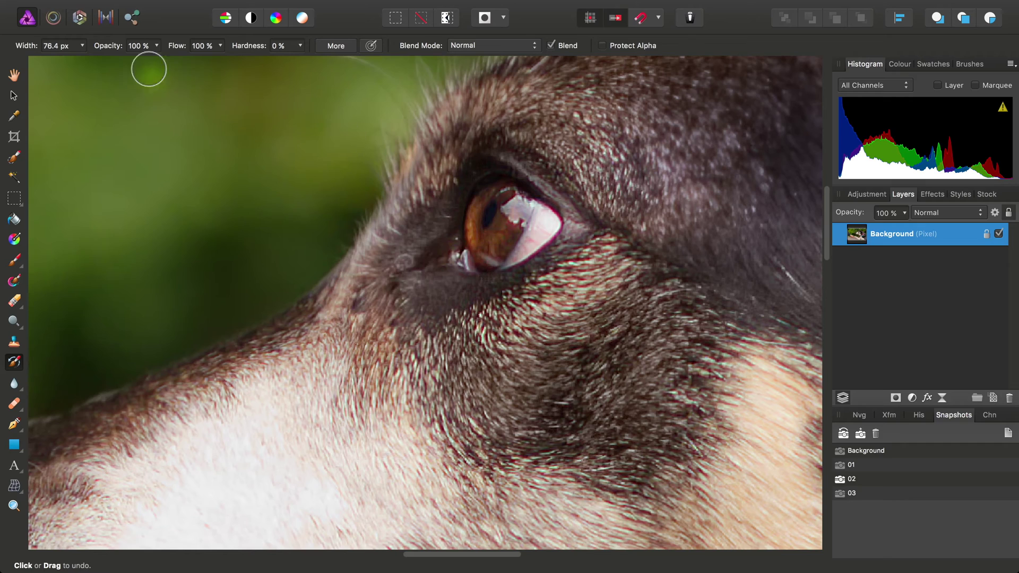
click(157, 45)
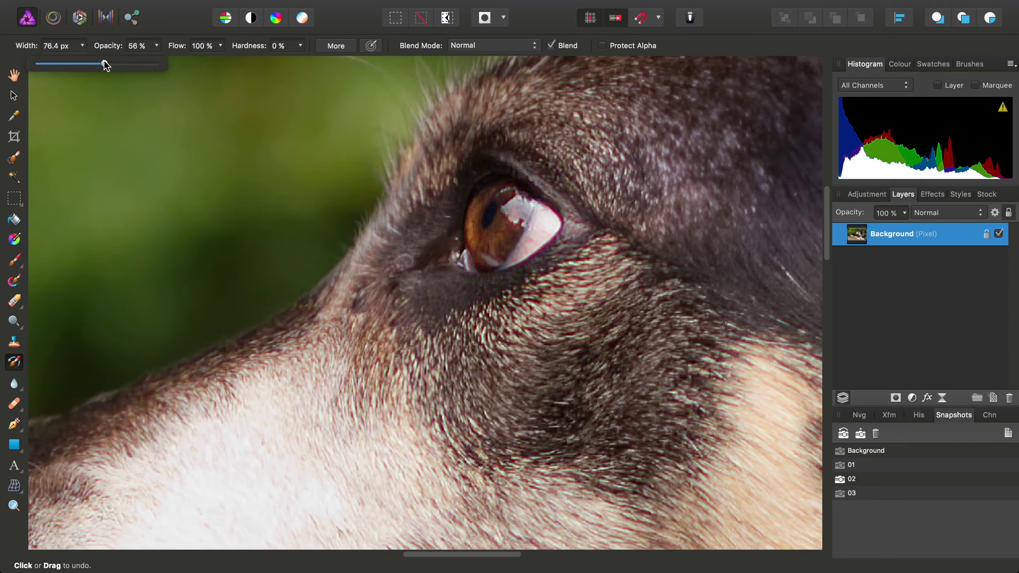
drag(98, 65, 97, 62)
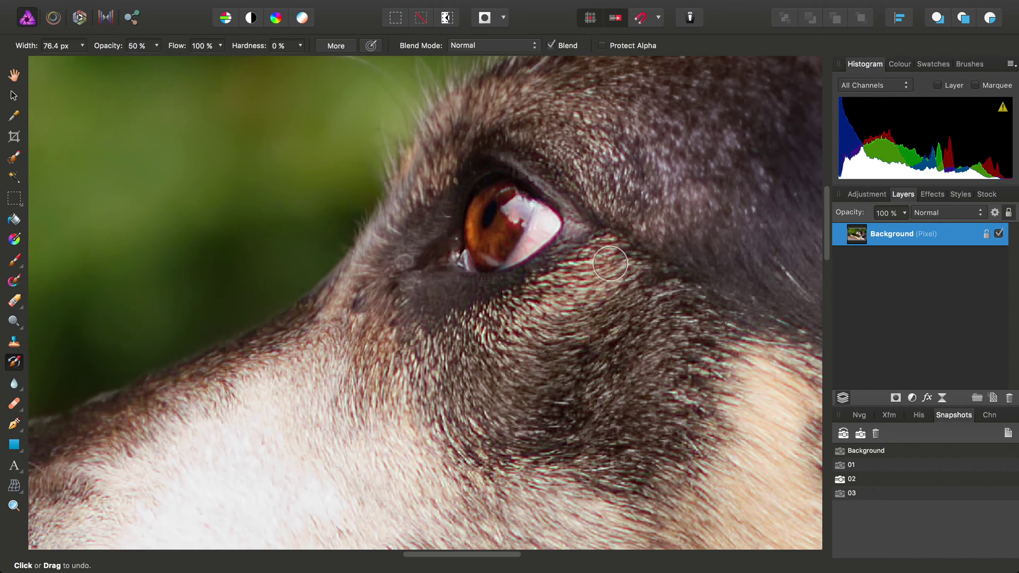
- Compare before and after by stepping History back to the start, then forward to the latest edit
key(h)
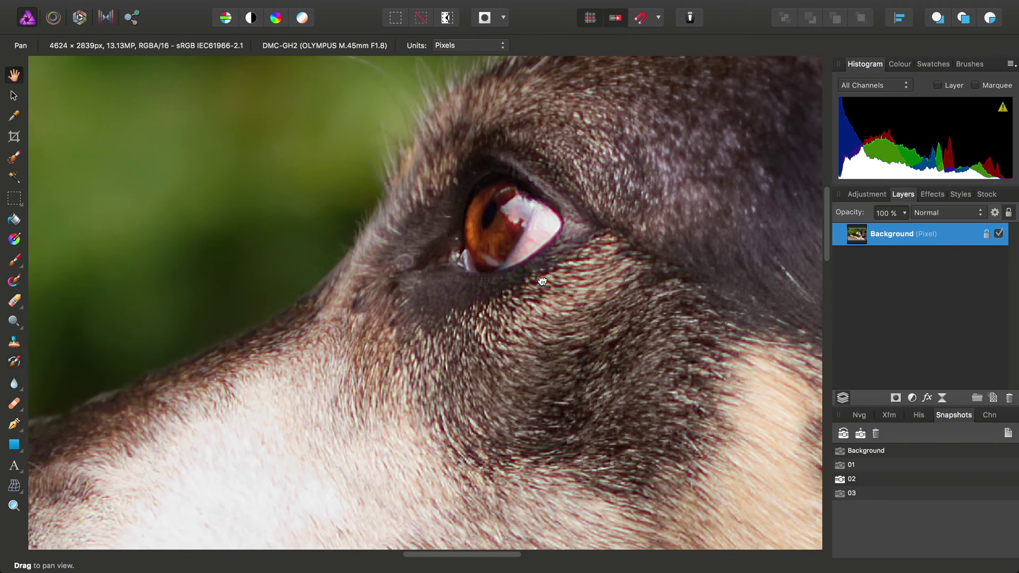
key(super+0)
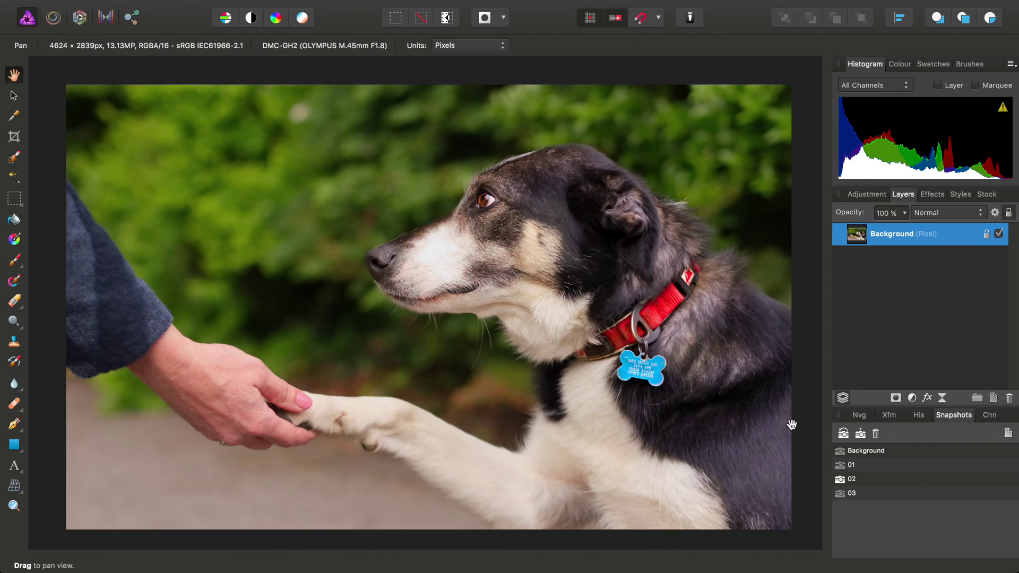
click(923, 415)
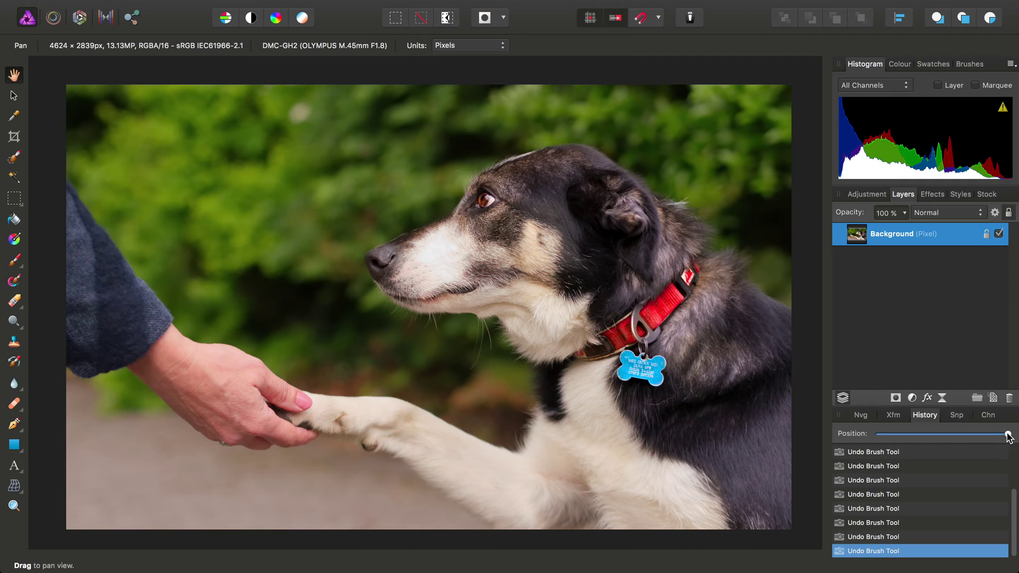
drag(1008, 435, 844, 442)
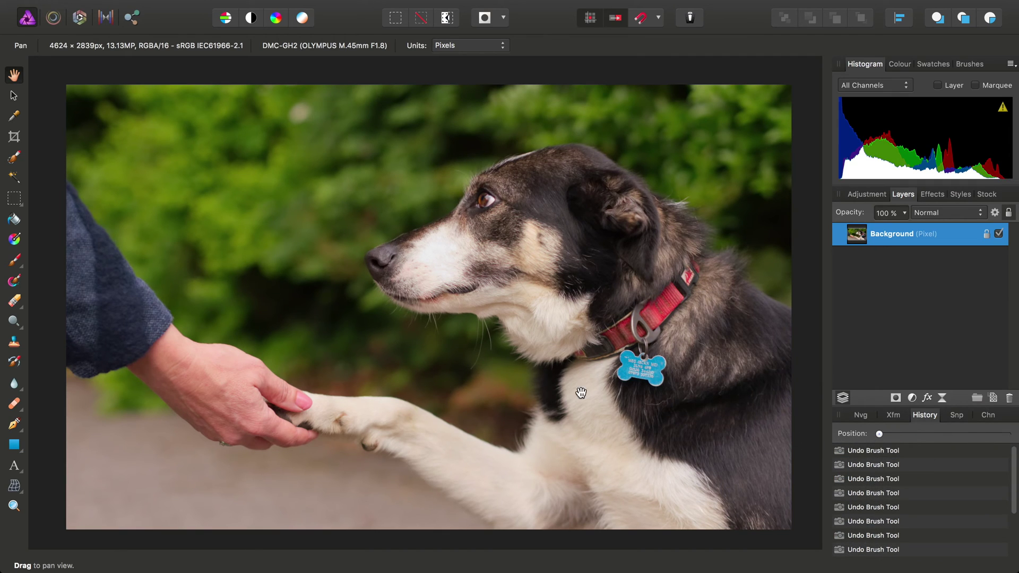
scroll(519, 224, up, 5)
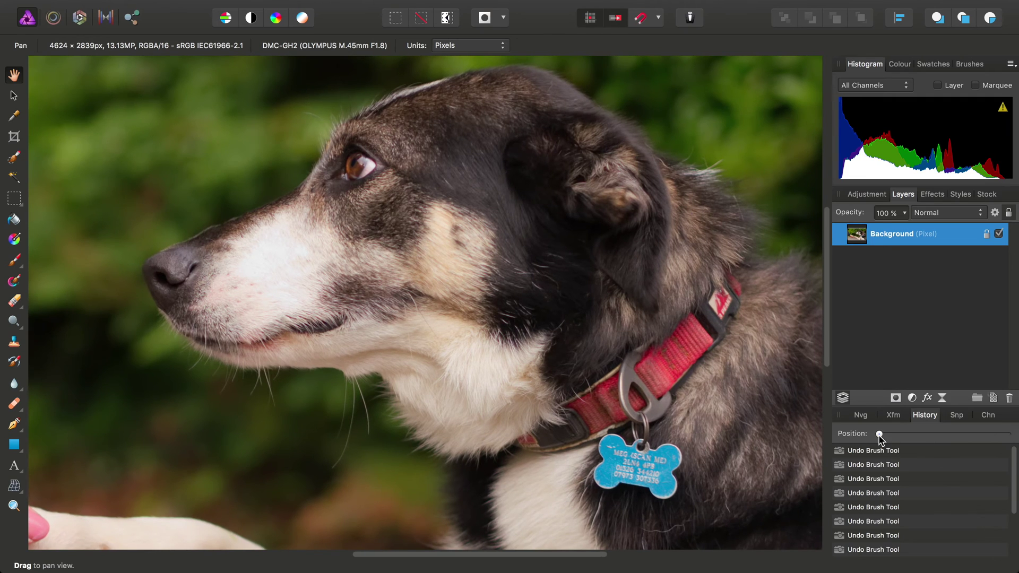
drag(879, 434, 1007, 434)
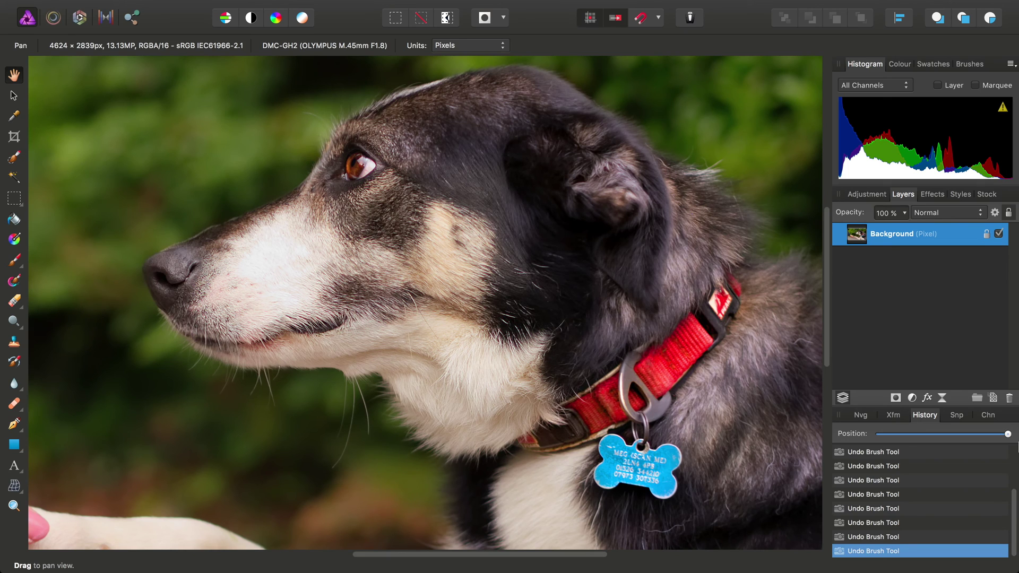
- Zoom to fit the whole edited dog photo in the window with Cmd+0
key(super+0)
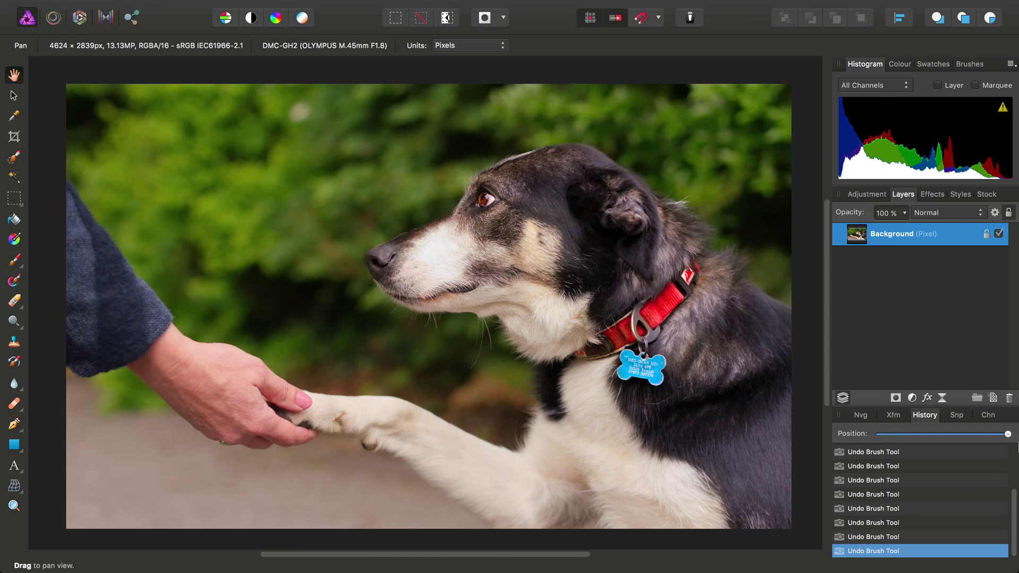